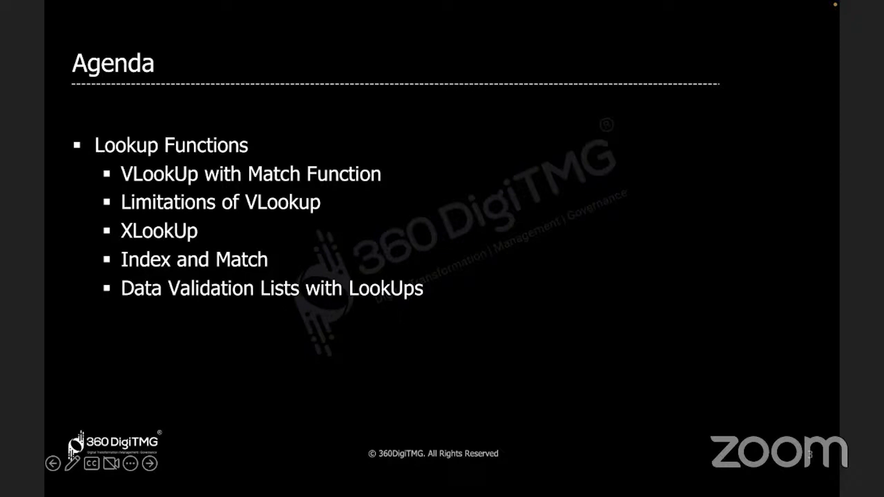
# Switch to the LookUp Functions workbook in Excel and enlarge the view of the Superstore - Data sheet.
pyautogui.press('super+Tab')
pyautogui.press('super+Tab')
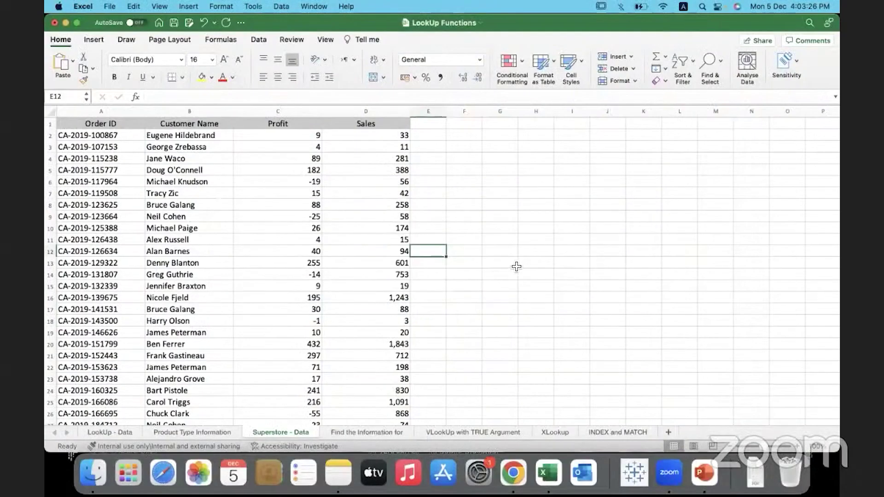
pyautogui.click(517, 266)
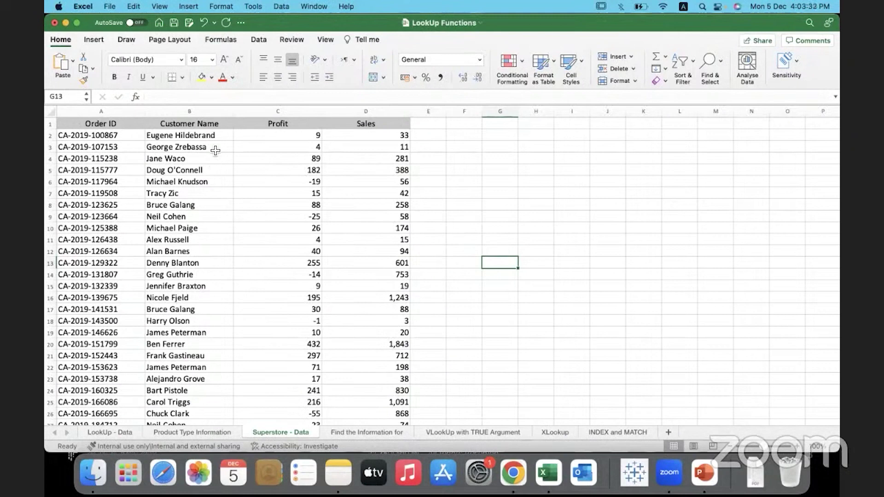
pyautogui.moveTo(217, 138); pyautogui.dragTo(221, 286)
pyautogui.moveTo(132, 138); pyautogui.dragTo(134, 274)
pyautogui.click(363, 270)
pyautogui.click(470, 284)
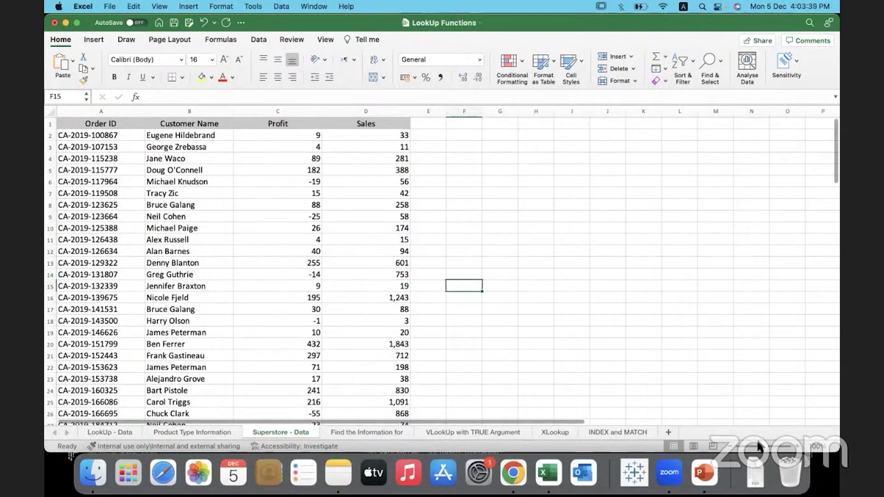
pyautogui.moveTo(766, 447); pyautogui.dragTo(776, 447)
pyautogui.click(612, 205)
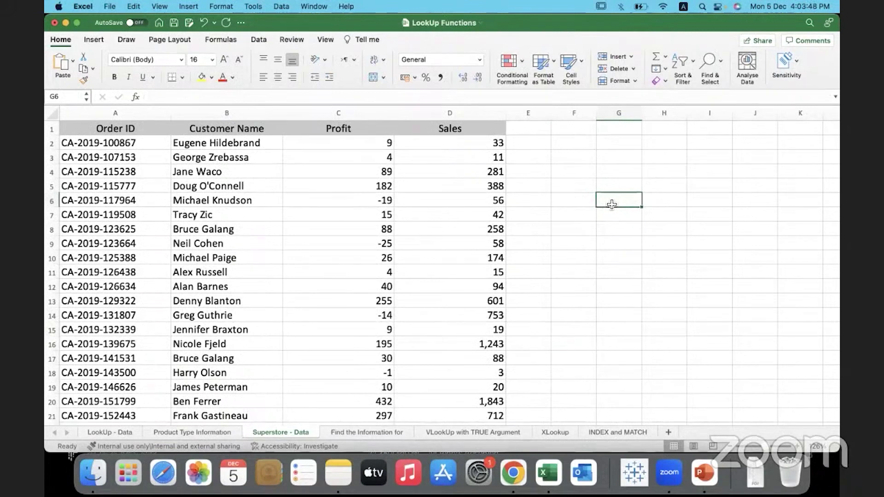
# Search the function library for XLOOKUP to see whether it is available, and leave the function builder.
pyautogui.click(232, 42)
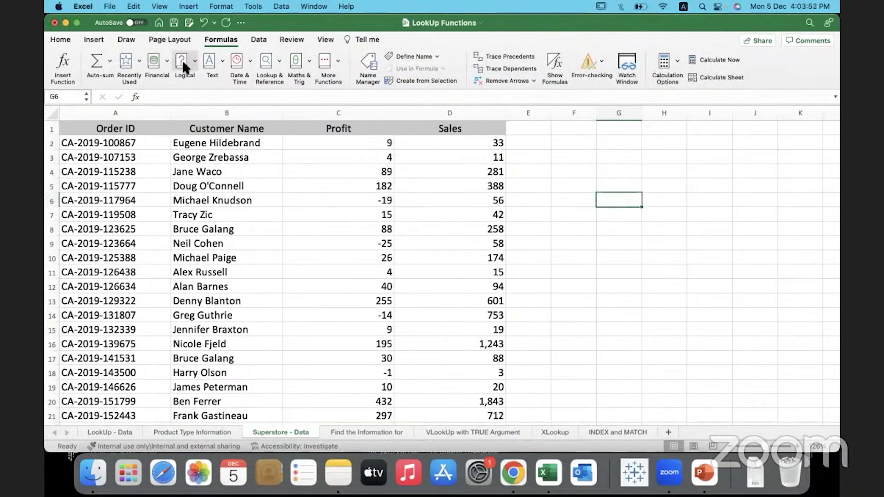
pyautogui.click(68, 58)
pyautogui.click(712, 132)
pyautogui.write('XLoo')
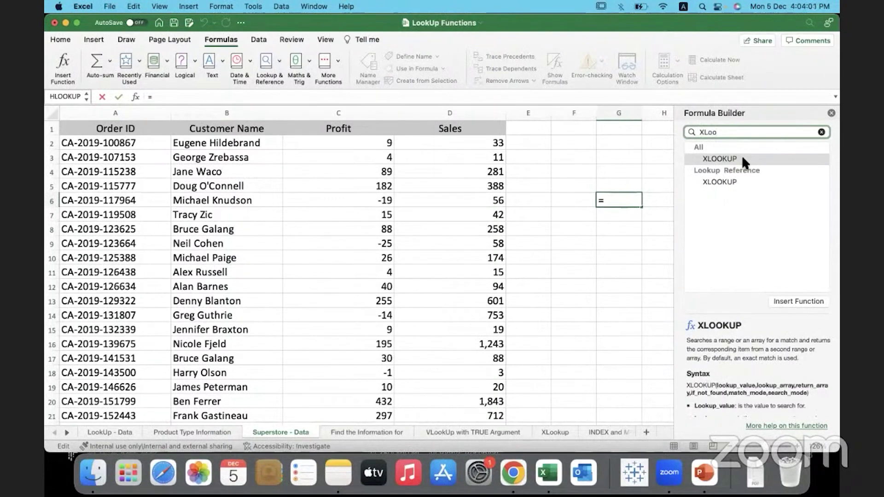
pyautogui.click(831, 113)
# Try starting an XLOOKUP formula with =xlook in cell G6 to check the function suggestion, and clear the entry.
pyautogui.doubleClick(610, 203)
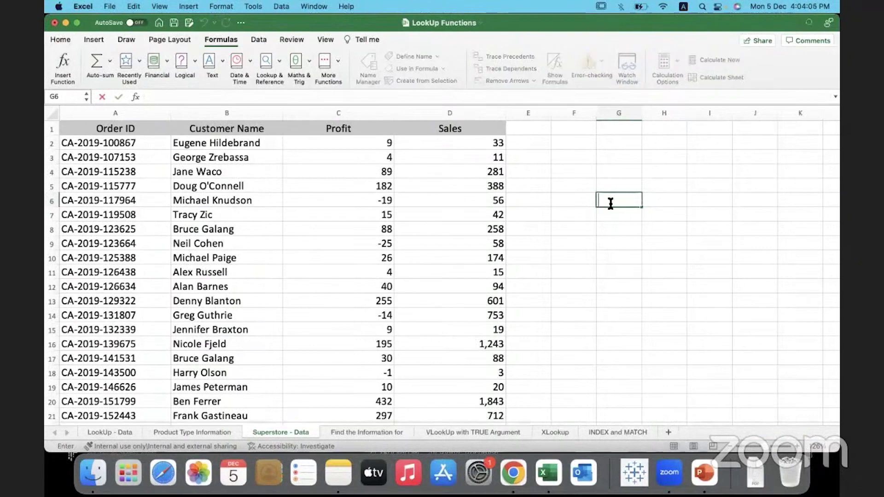
pyautogui.write('=xlook')
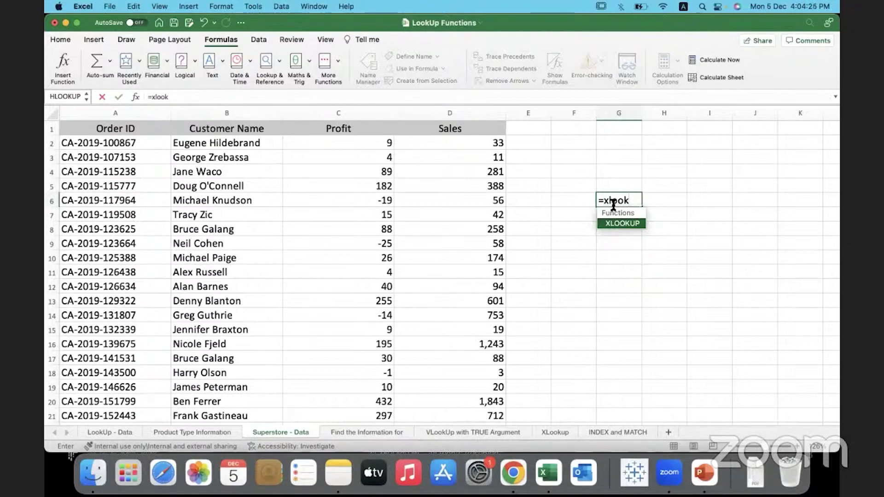
pyautogui.click(599, 200)
pyautogui.moveTo(631, 202); pyautogui.dragTo(602, 201)
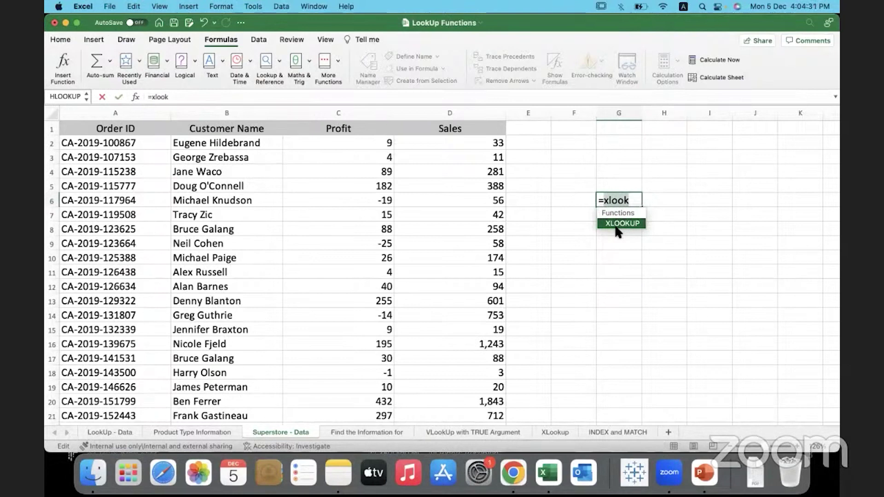
pyautogui.press('BackSpace')
pyautogui.press('BackSpace')
pyautogui.click(573, 253)
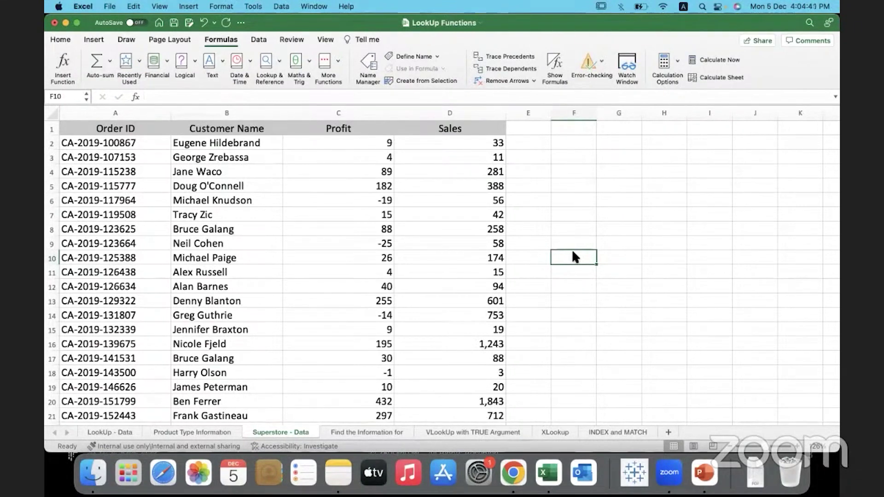
# Examine the customer names in column B and copy the order ID in cell A3.
pyautogui.click(556, 198)
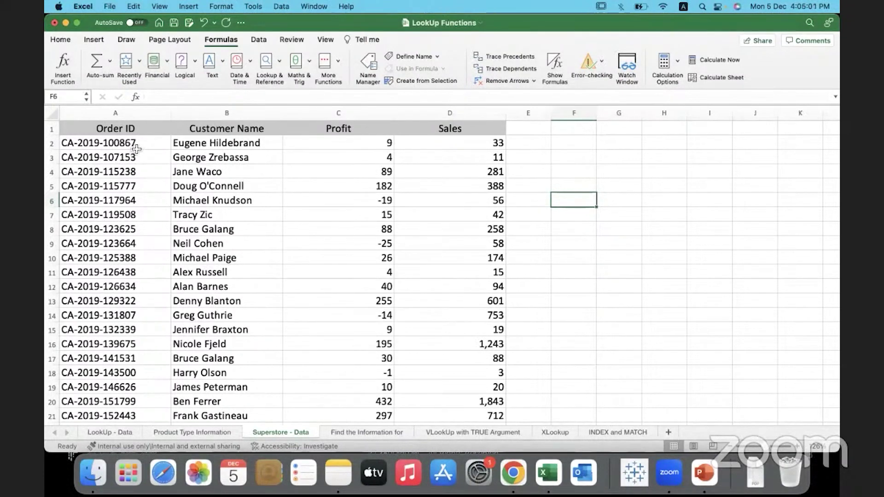
pyautogui.moveTo(217, 145); pyautogui.dragTo(211, 351)
pyautogui.click(211, 349)
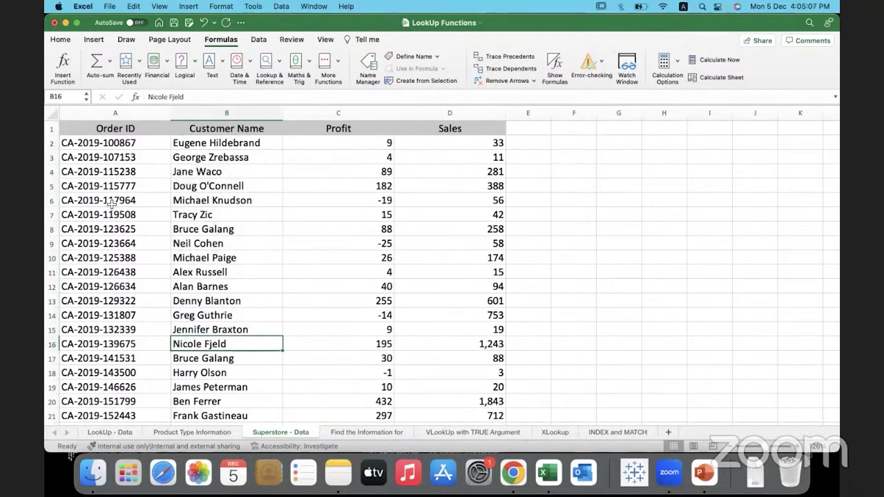
pyautogui.click(136, 157)
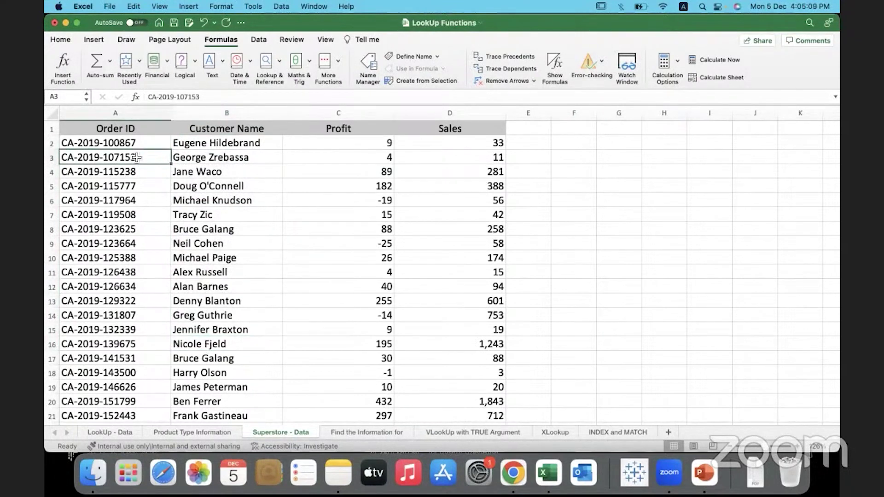
pyautogui.press('super+c')
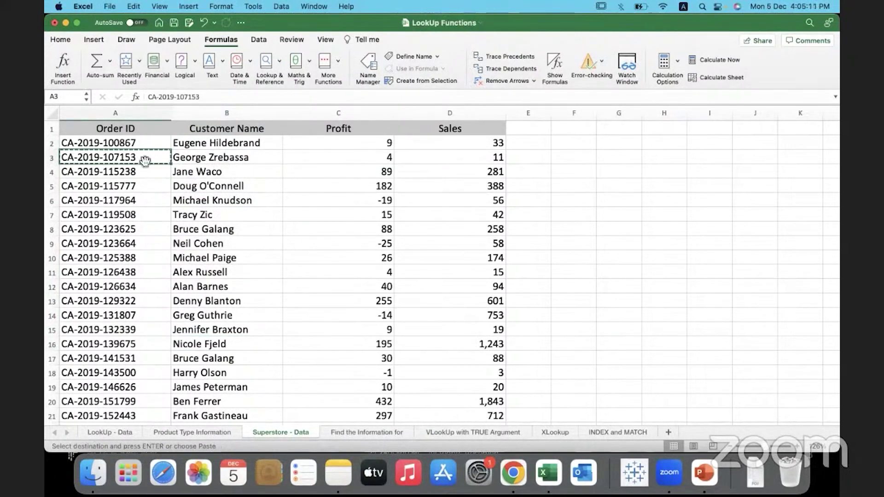
# Start a VLOOKUP formula in cell F4 with the order ID in A3 as the lookup value.
pyautogui.click(569, 174)
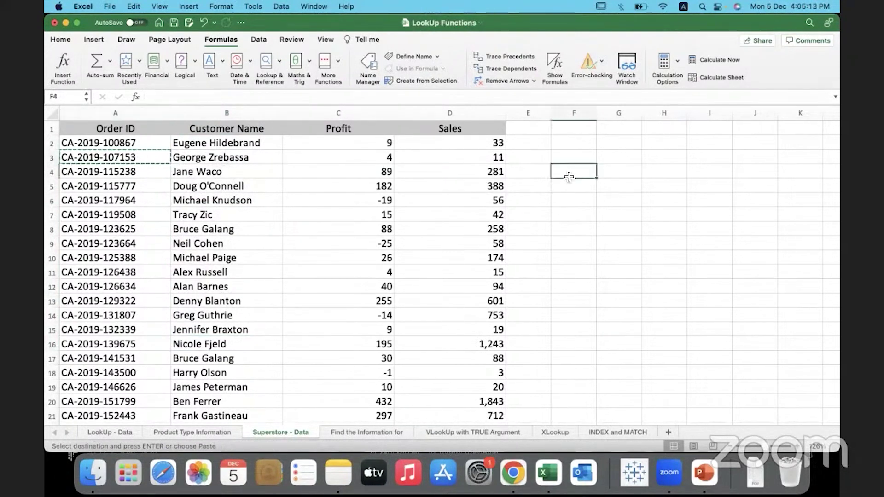
pyautogui.write('=')
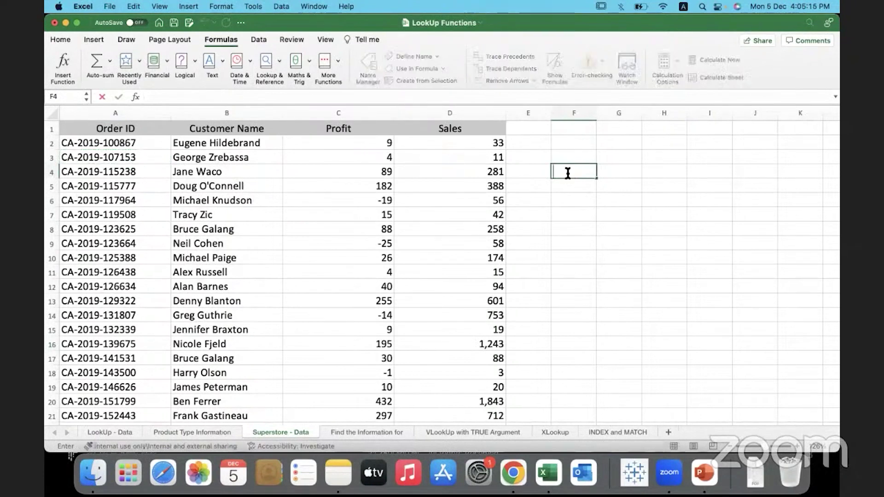
pyautogui.write('vloo')
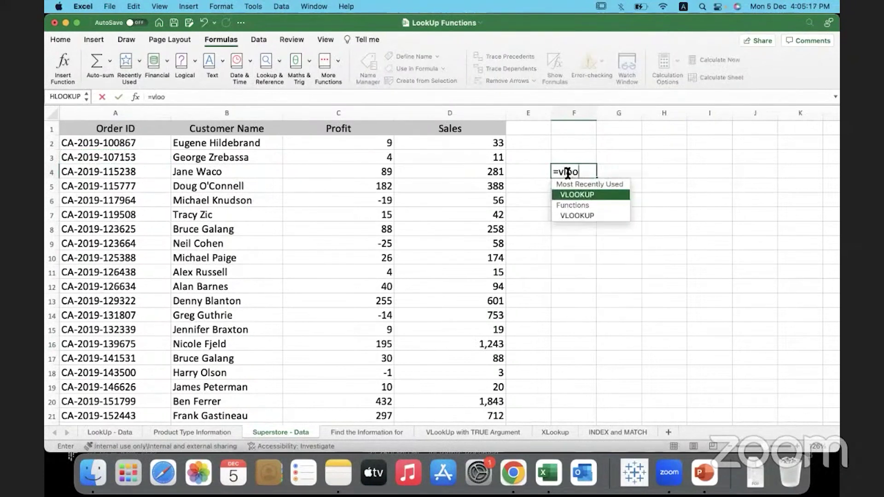
pyautogui.write('k')
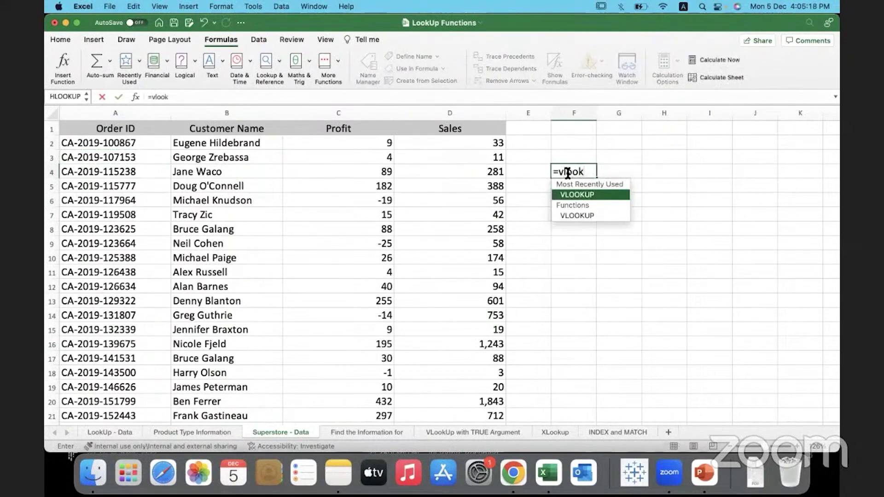
pyautogui.doubleClick(597, 194)
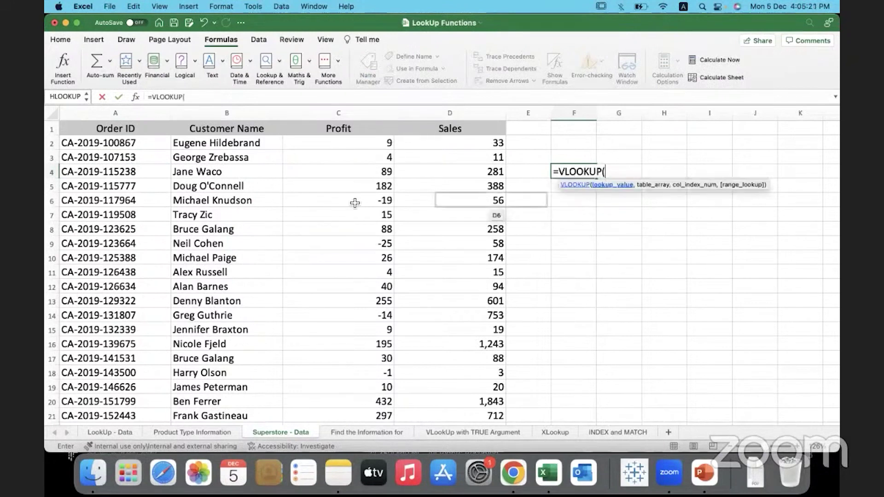
pyautogui.click(139, 160)
pyautogui.write(',')
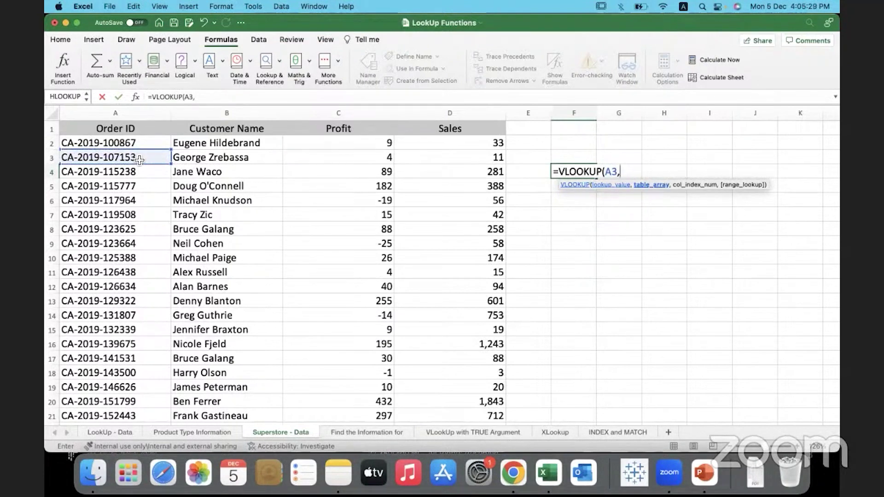
# Set the VLOOKUP table array to the full data range A2:D103.
pyautogui.click(131, 144)
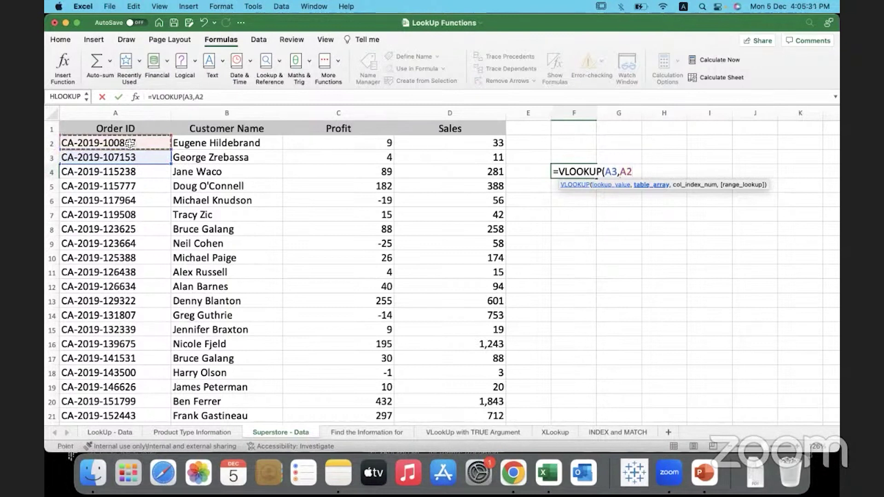
pyautogui.hotkey('shift', 'Right')
pyautogui.hotkey('shift', 'Right')
pyautogui.hotkey('shift', 'Right')
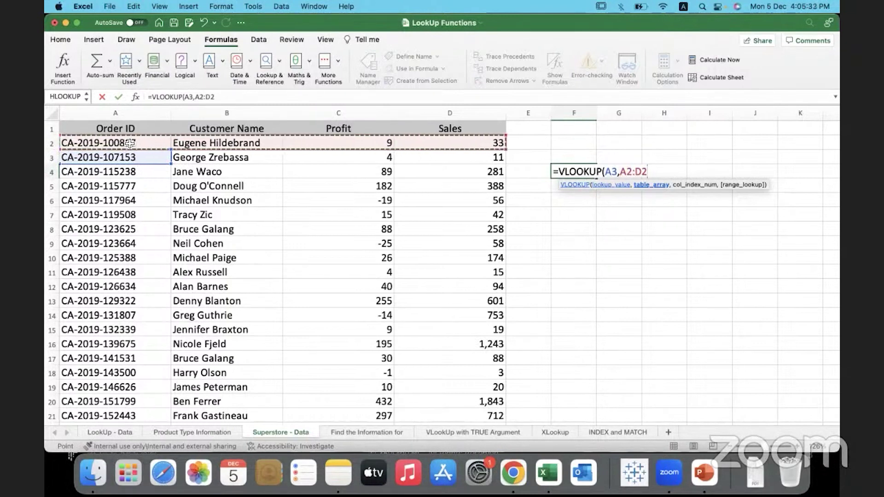
pyautogui.hotkey('ctrl', 'shift', 'Down')
pyautogui.scroll(20, 231, 169)
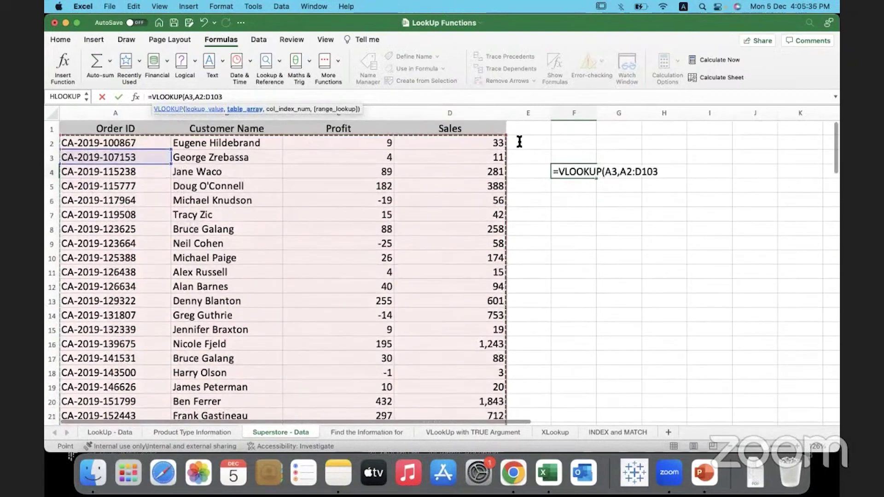
pyautogui.click(658, 173)
pyautogui.write(',')
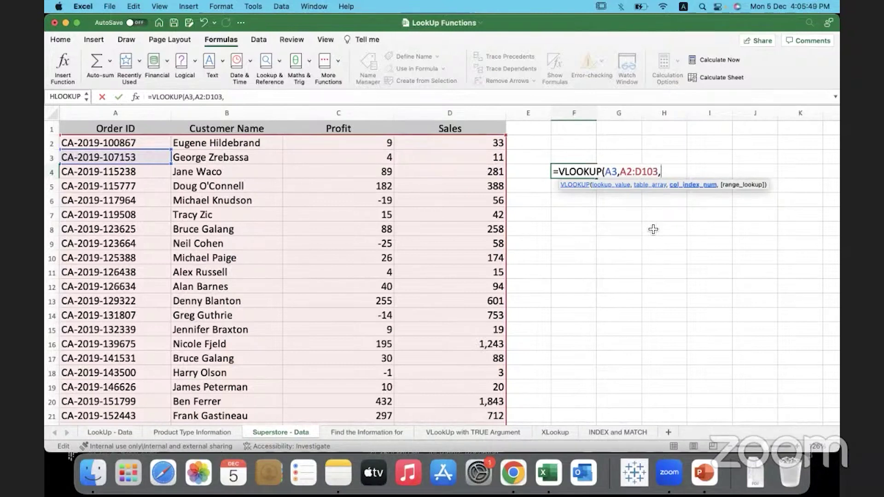
# Set the VLOOKUP column index to 2, leave out the range lookup argument, and enter the formula in F4.
pyautogui.write('2,')
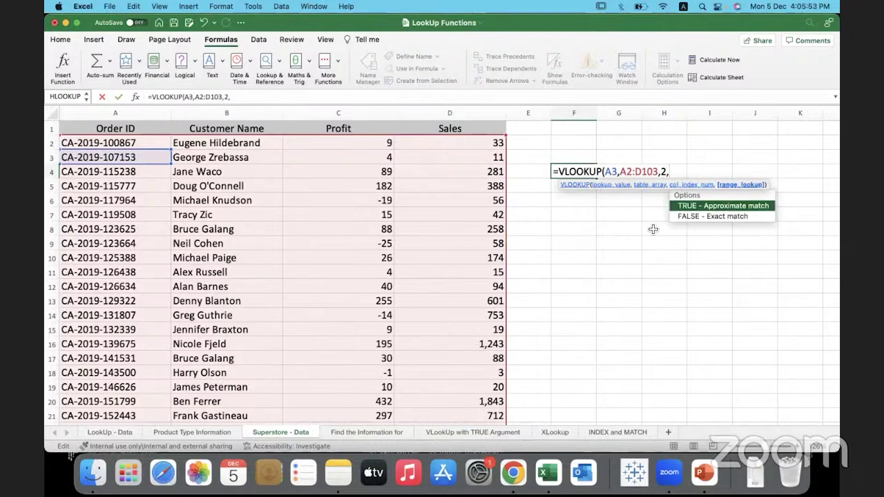
pyautogui.write('0')
pyautogui.press('BackSpace')
pyautogui.press('BackSpace')
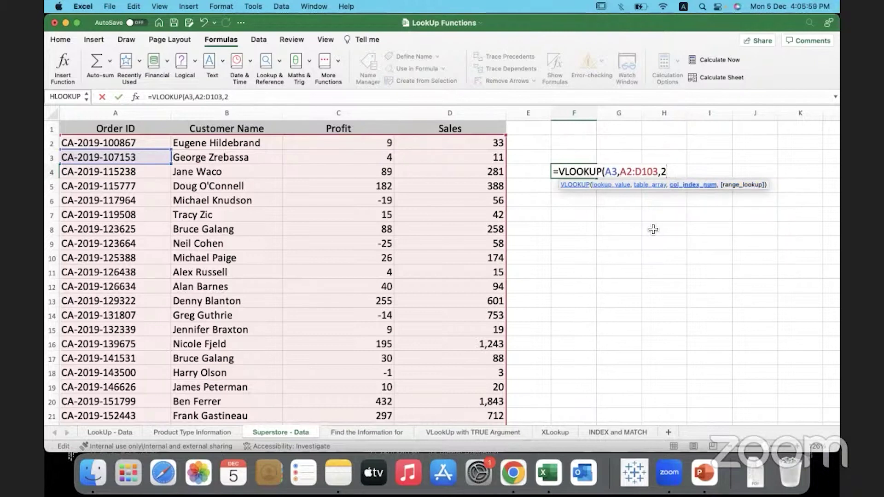
pyautogui.write(')')
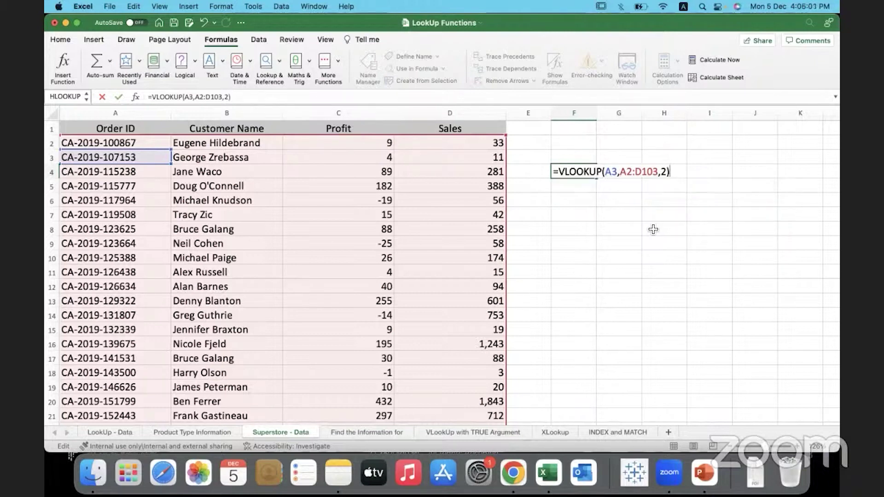
pyautogui.press('Left')
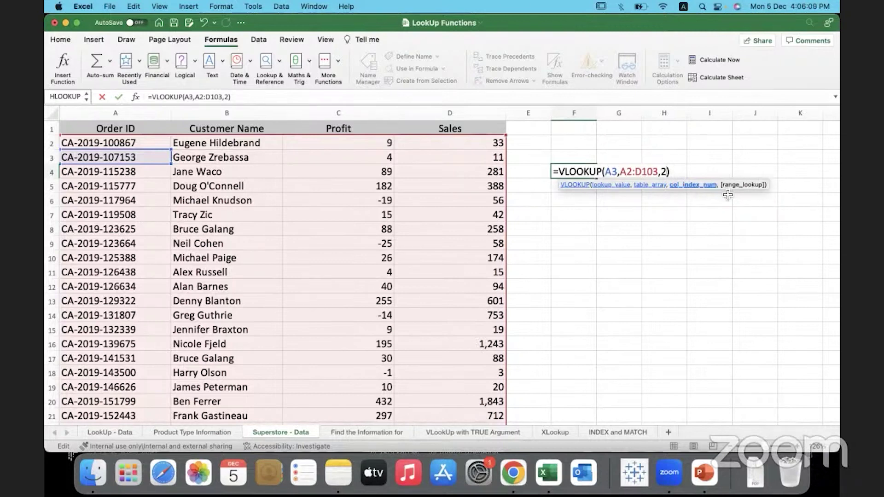
pyautogui.write(',')
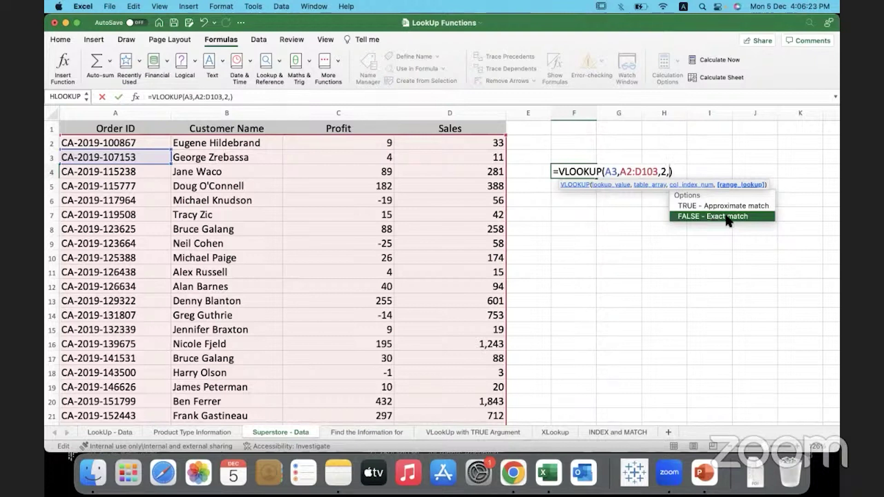
pyautogui.press('BackSpace')
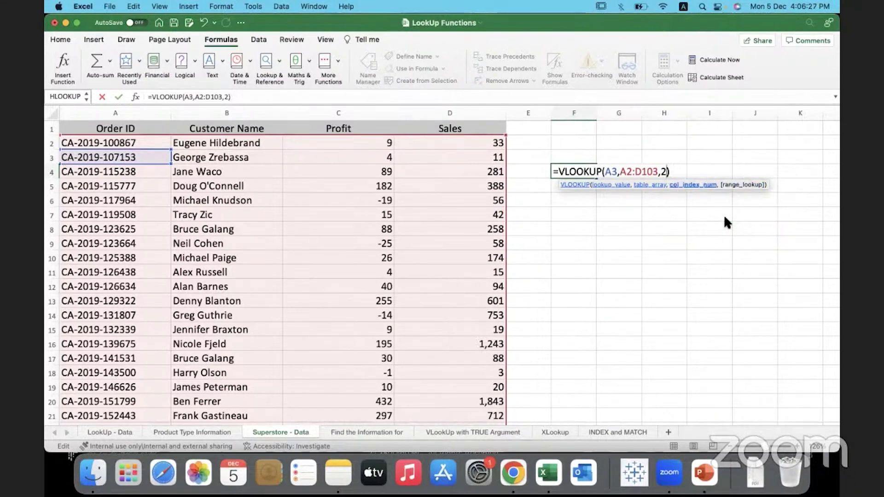
pyautogui.press('Return')
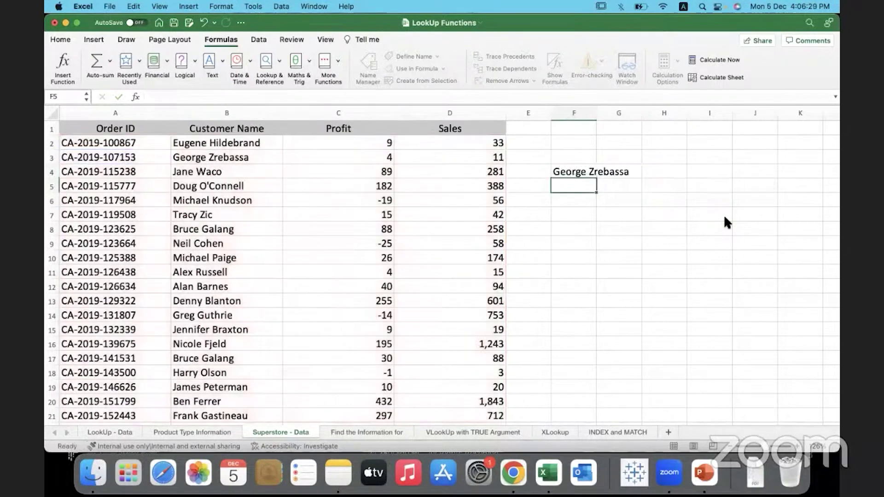
# Check the lookup result against cell B3 and fit column F's width to its contents.
pyautogui.click(277, 159)
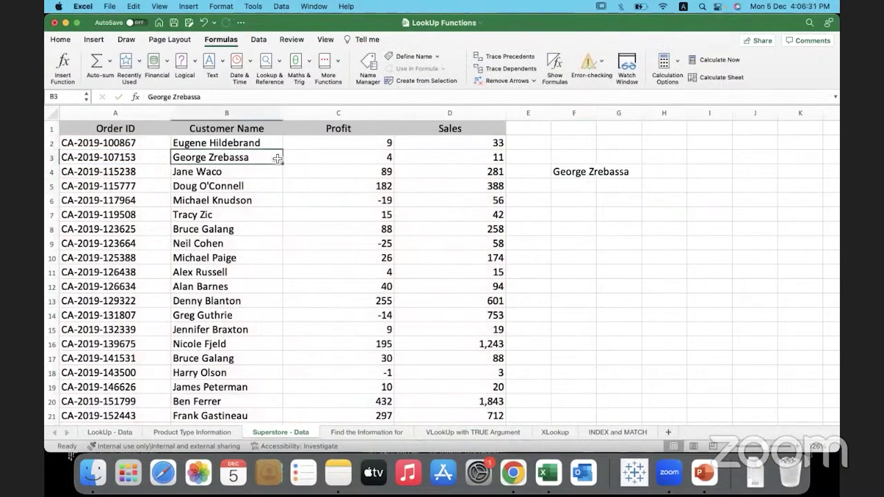
pyautogui.doubleClick(596, 116)
pyautogui.click(605, 173)
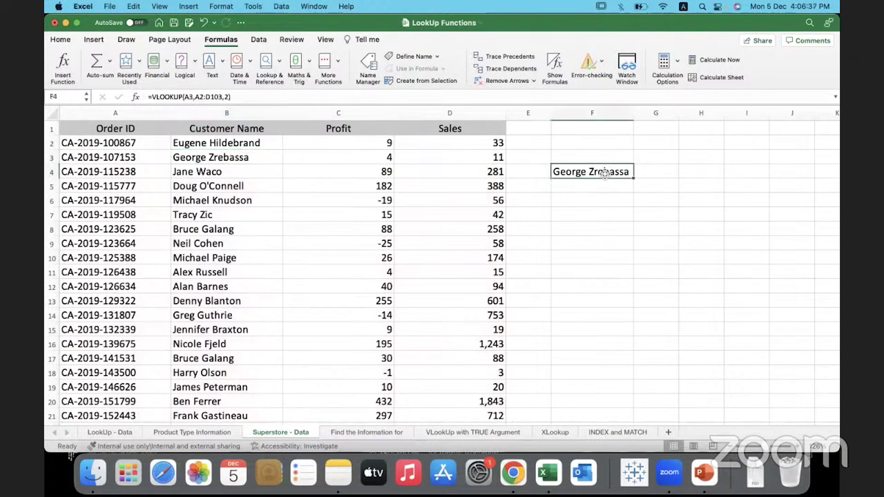
# Highlight the lookup table columns A to D and the Customer Name column to review their order.
pyautogui.click(167, 113)
pyautogui.moveTo(219, 112); pyautogui.dragTo(407, 101)
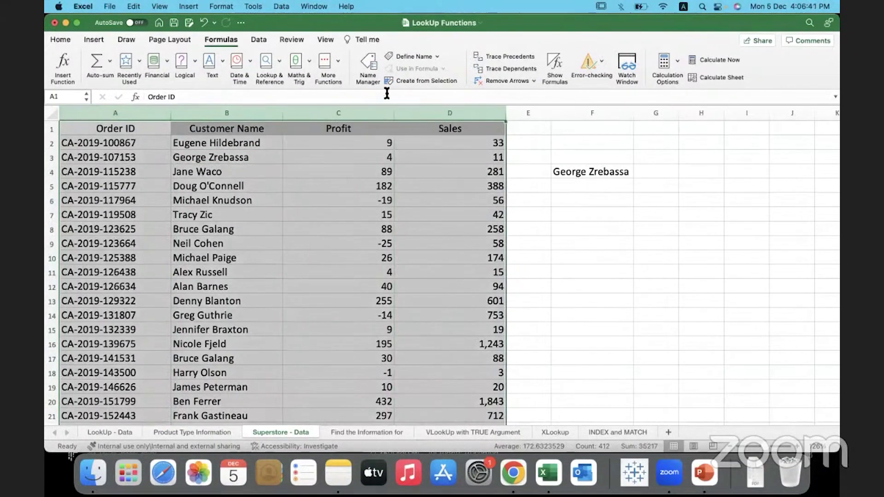
pyautogui.click(224, 114)
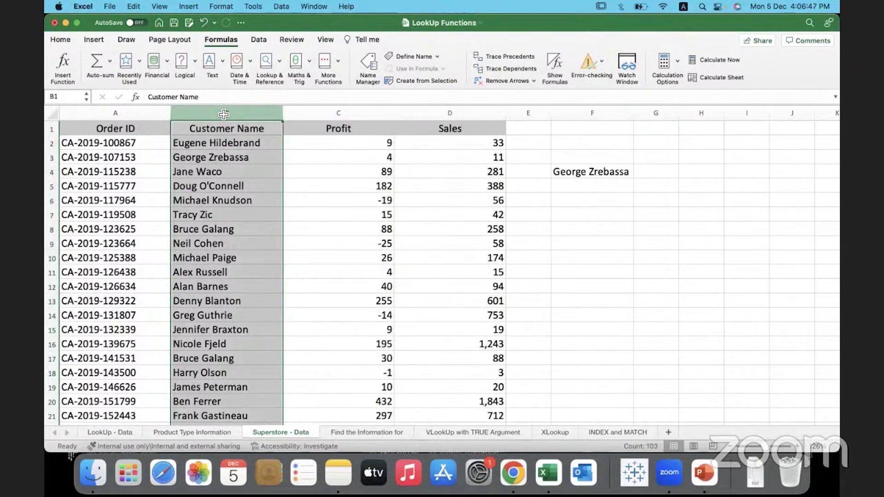
# Examine the column index argument of the VLOOKUP formula in F4, leaving the formula as it is.
pyautogui.click(599, 171)
pyautogui.doubleClick(599, 171)
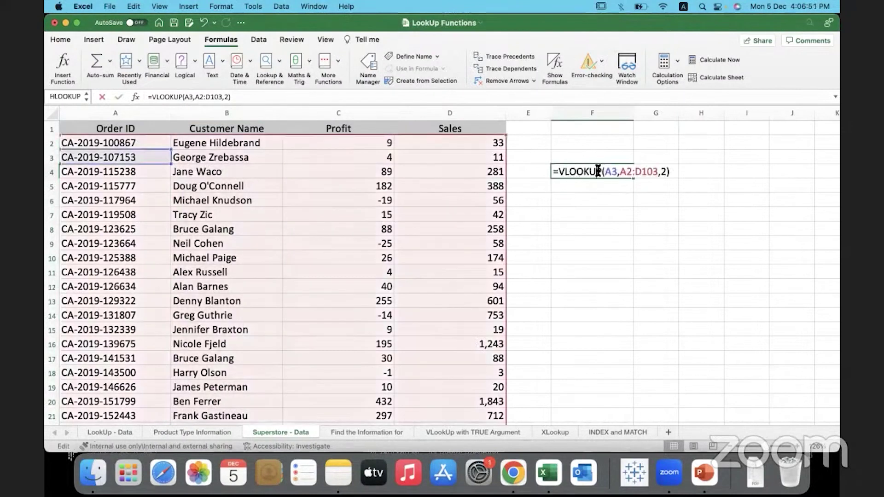
pyautogui.click(663, 172)
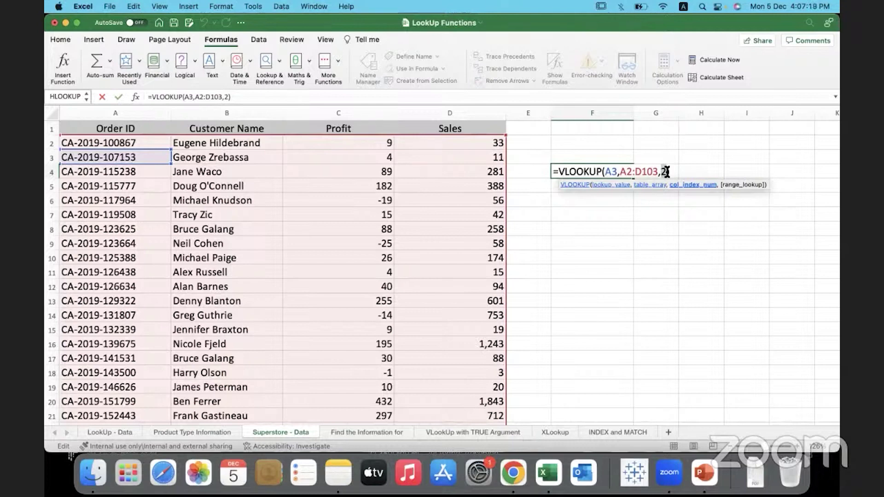
pyautogui.press('Return')
# Enter the label MATCH in cell F7.
pyautogui.click(580, 218)
pyautogui.write('MTC')
pyautogui.press('BackSpace')
pyautogui.press('BackSpace')
pyautogui.write('ATCH')
pyautogui.press('Return')
pyautogui.click(608, 216)
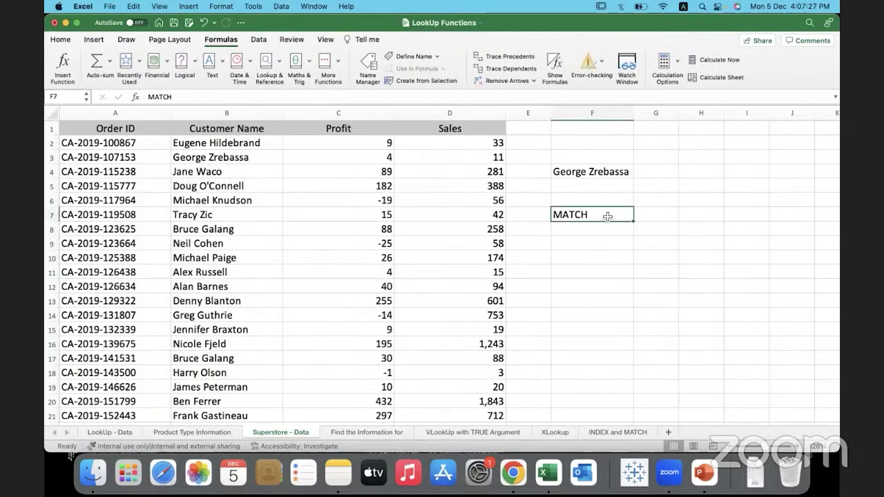
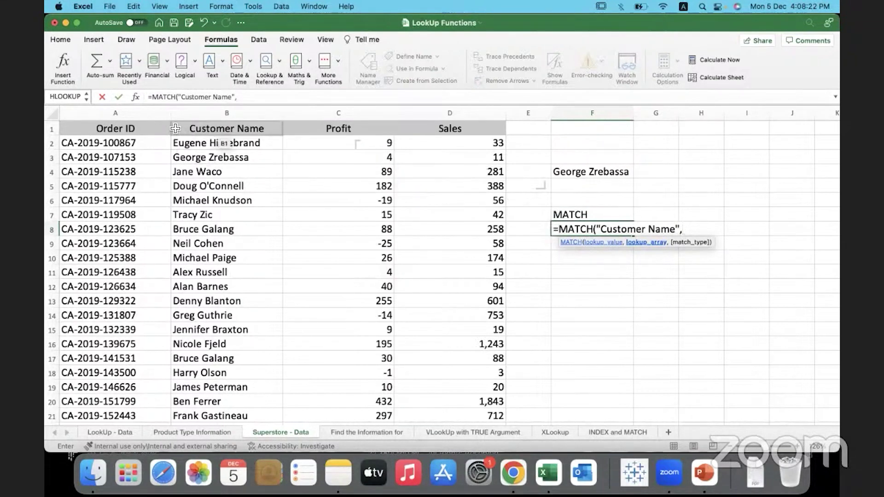
# Complete the MATCH formula for "Customer Name" in F8 with lookup array A1:D1 and match type 0, and enter it.
pyautogui.moveTo(152, 128); pyautogui.dragTo(417, 130)
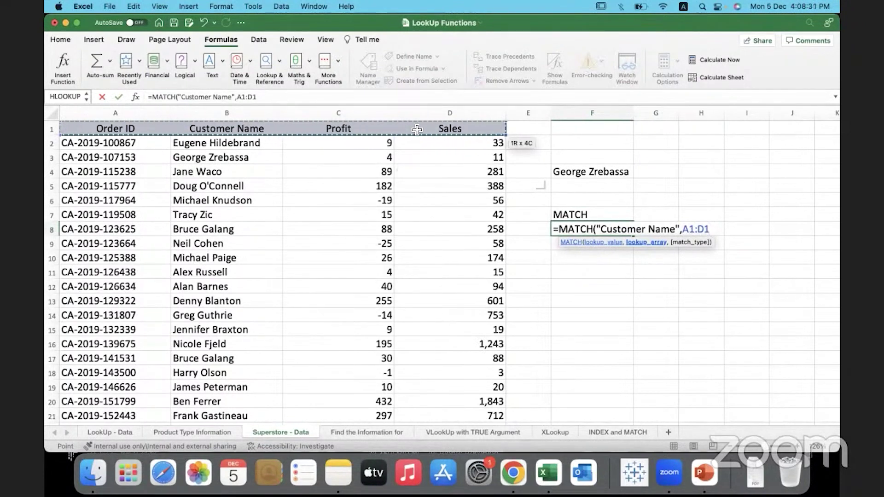
pyautogui.write(',')
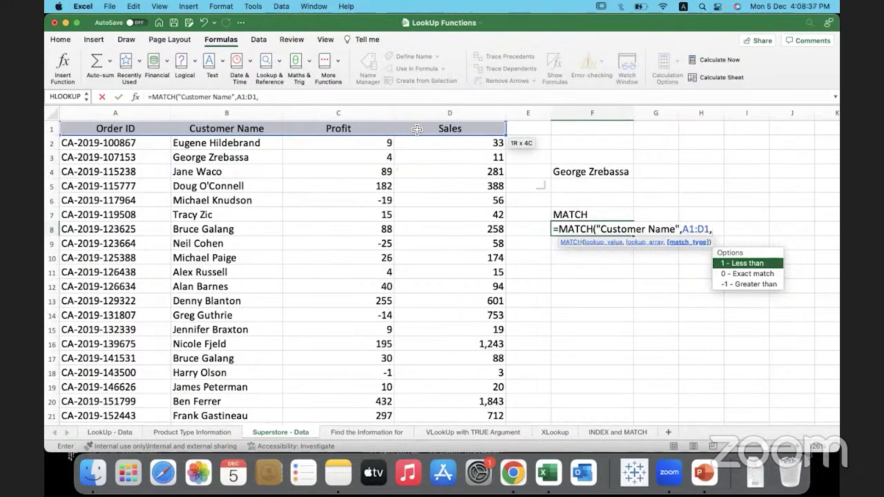
pyautogui.write('0)')
pyautogui.press('Return')
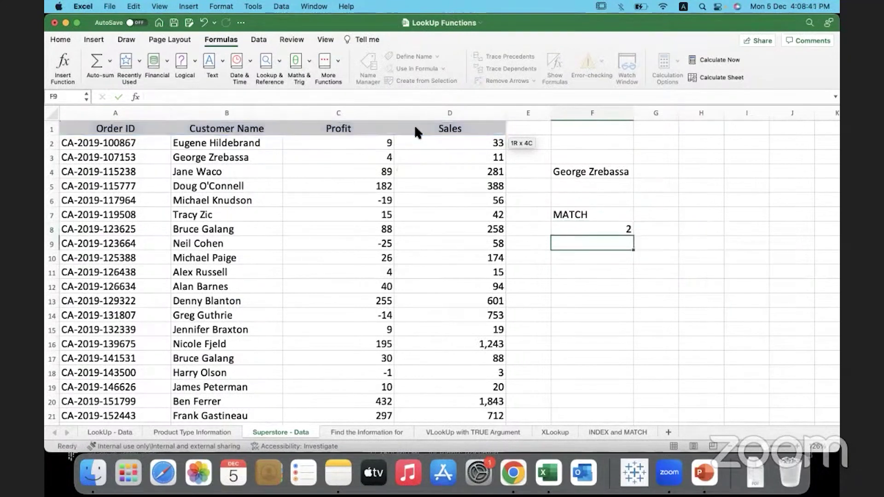
# Compare the MATCH result in F8 with the position of Customer Name in the header row A1:D1.
pyautogui.click(572, 229)
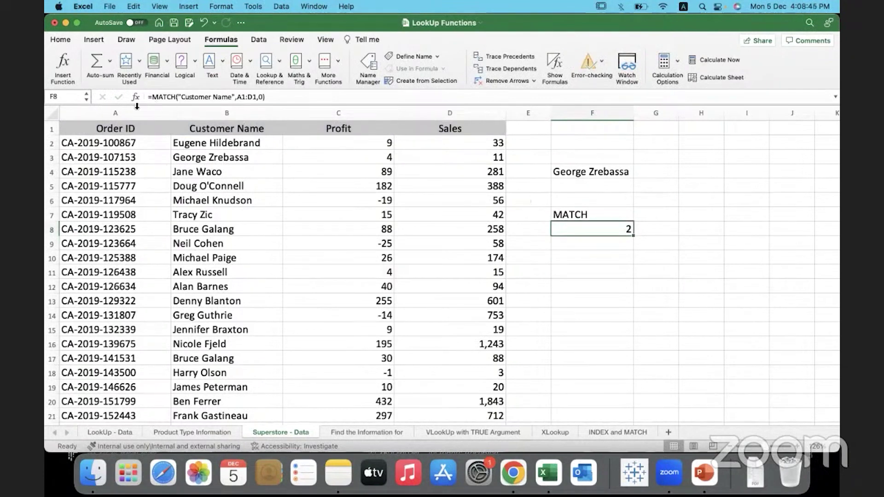
pyautogui.click(138, 126)
pyautogui.moveTo(138, 126); pyautogui.dragTo(423, 125)
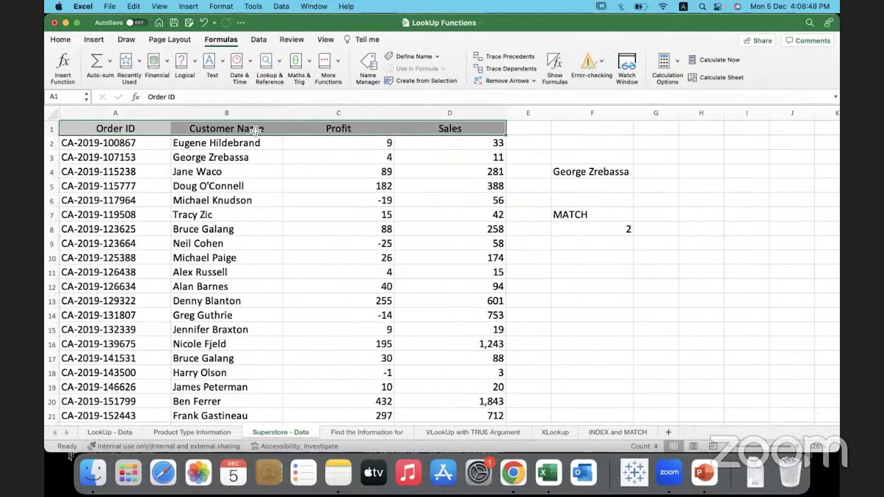
pyautogui.click(592, 233)
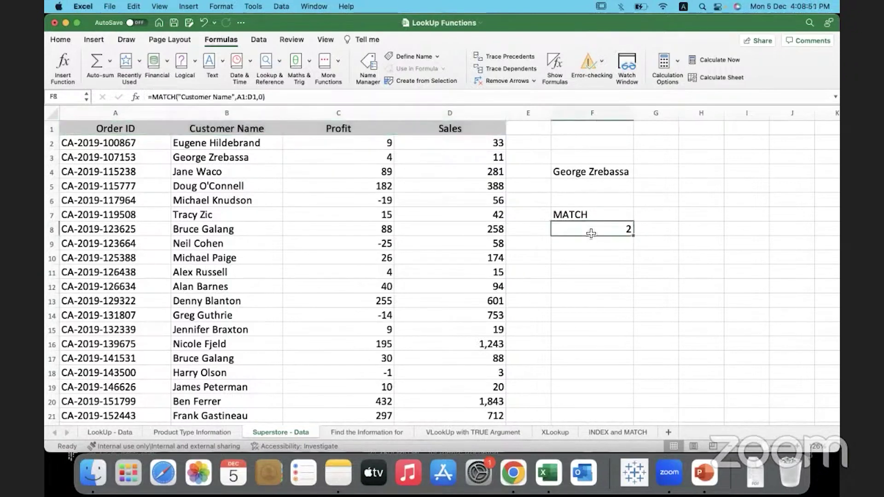
# Enter a MATCH formula in F9 that finds the Sales header D1 in A1:D1 with match type 0.
pyautogui.click(585, 245)
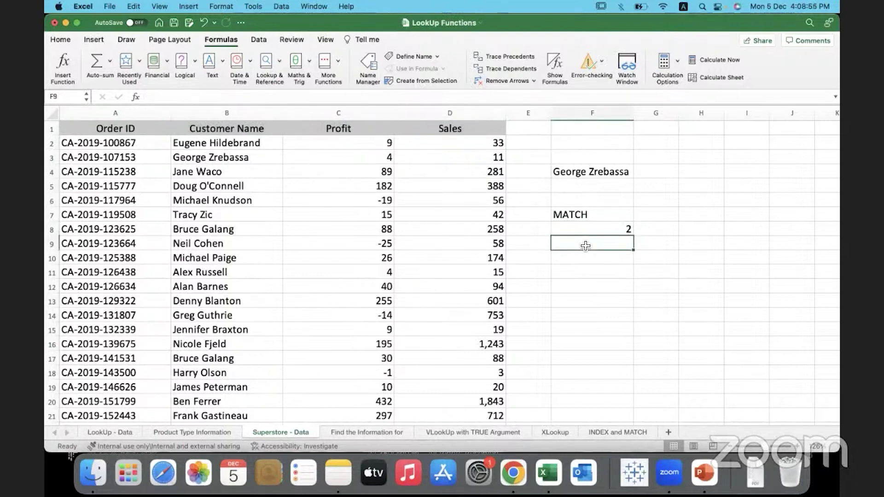
pyautogui.write('=mat')
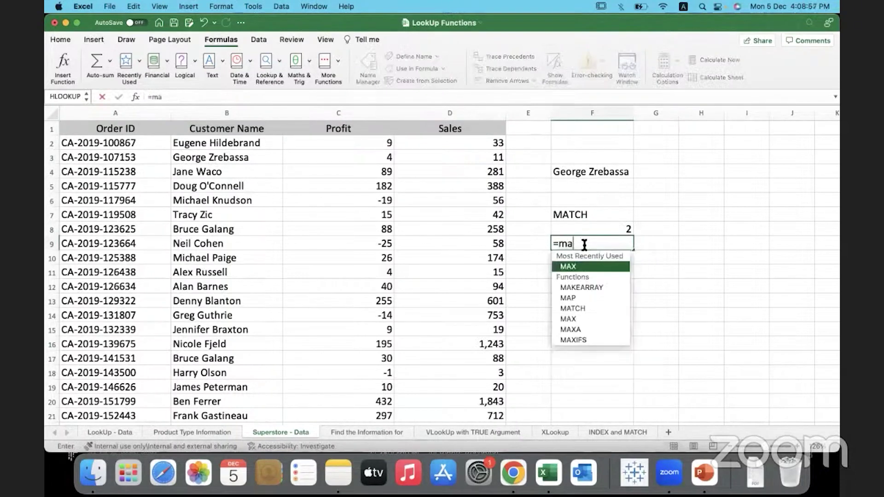
pyautogui.doubleClick(571, 266)
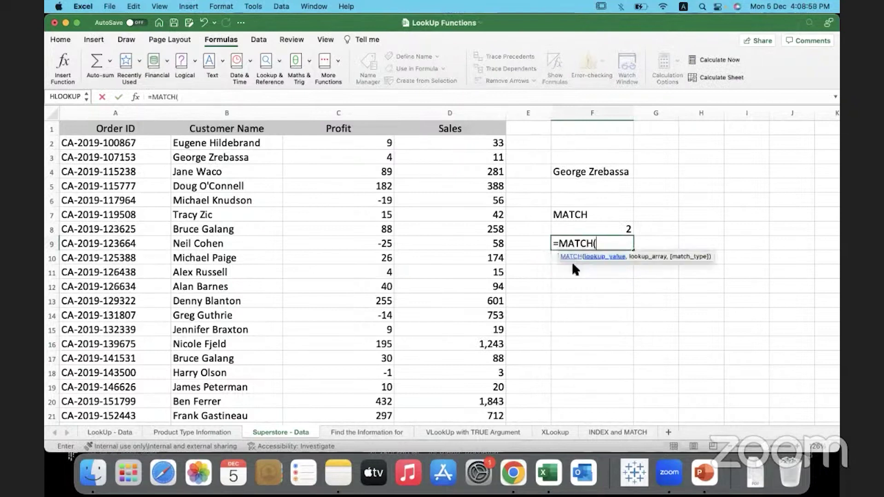
pyautogui.click(469, 129)
pyautogui.write(',')
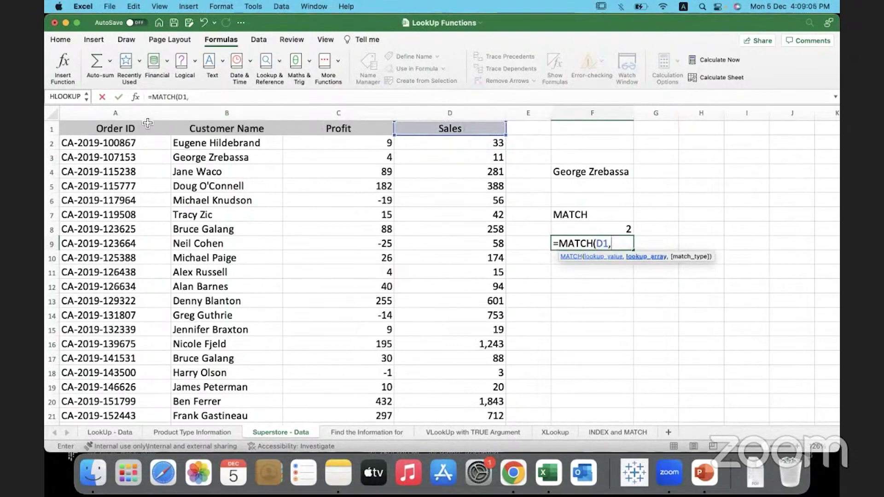
pyautogui.moveTo(130, 129); pyautogui.dragTo(419, 126)
pyautogui.write(',0)')
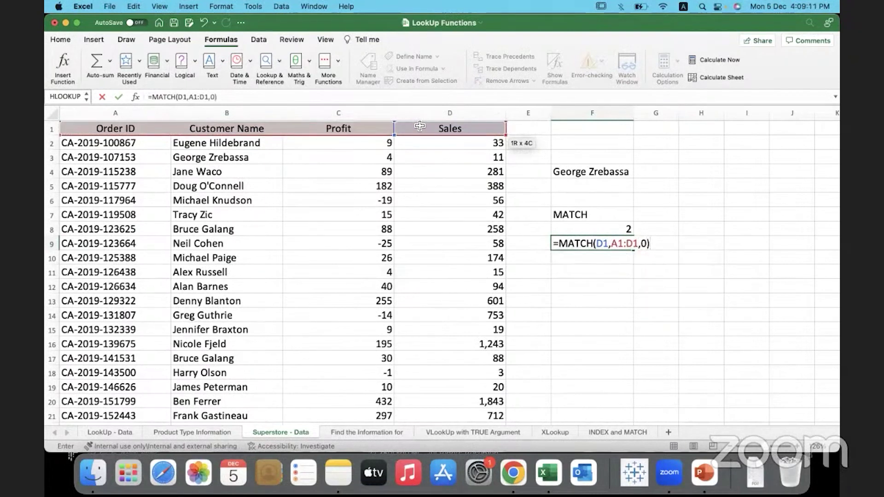
pyautogui.press('Return')
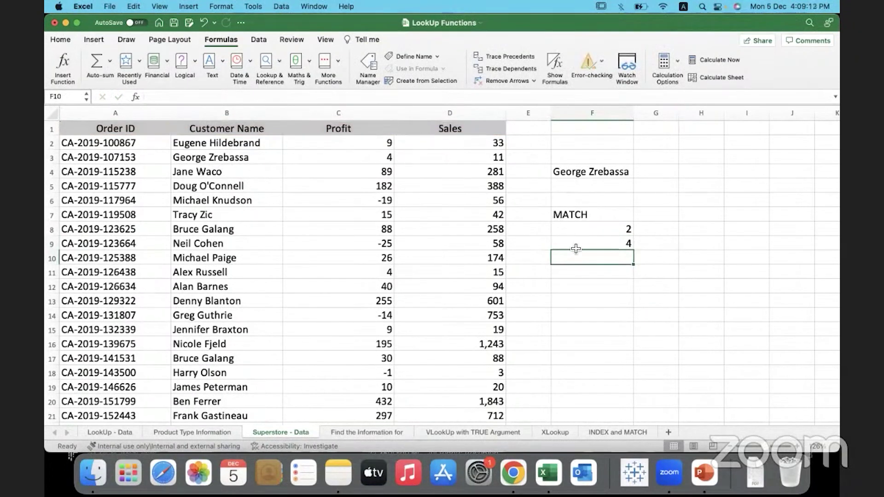
# Review both MATCH results in F8:F9 and examine the lookup value argument of the formula in F9.
pyautogui.click(574, 242)
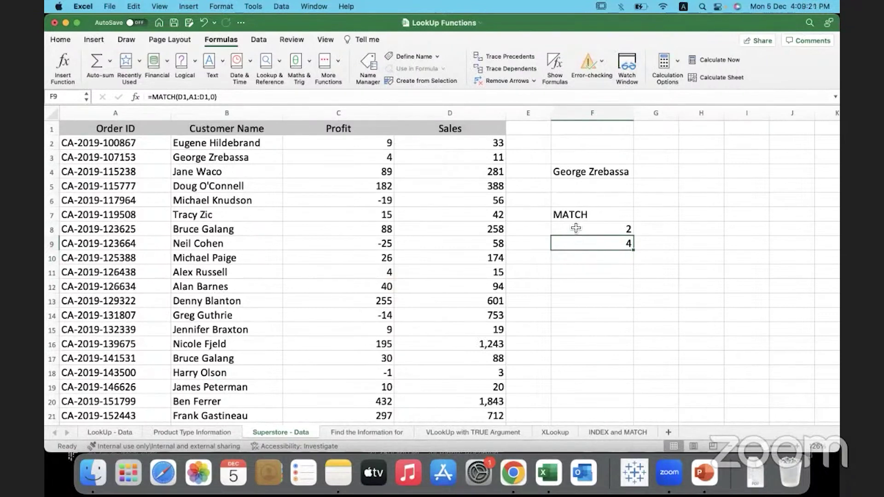
pyautogui.moveTo(576, 227); pyautogui.dragTo(576, 238)
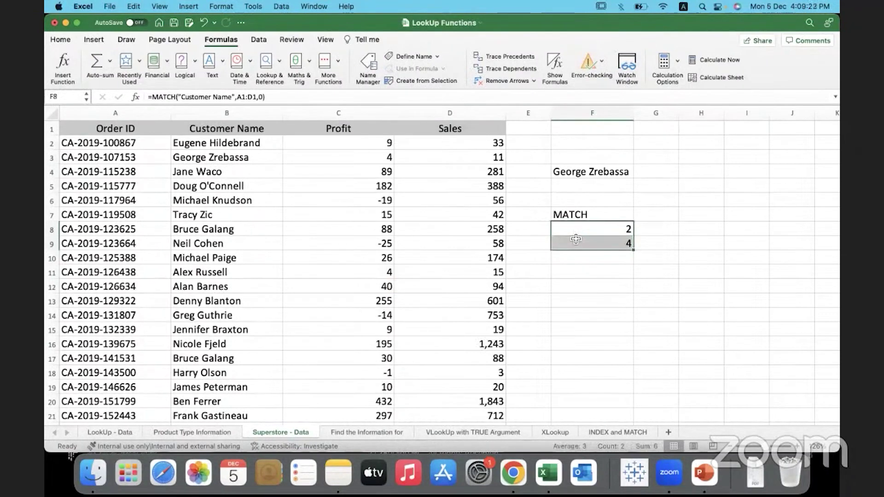
pyautogui.click(576, 238)
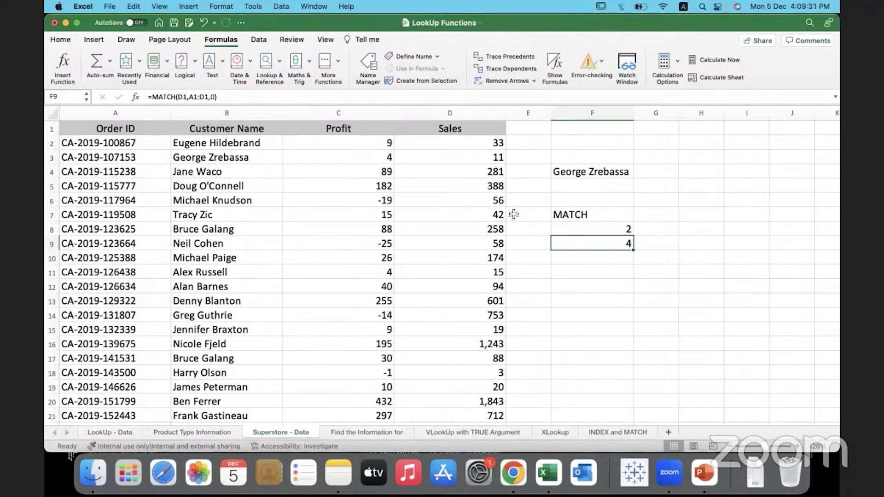
pyautogui.doubleClick(584, 244)
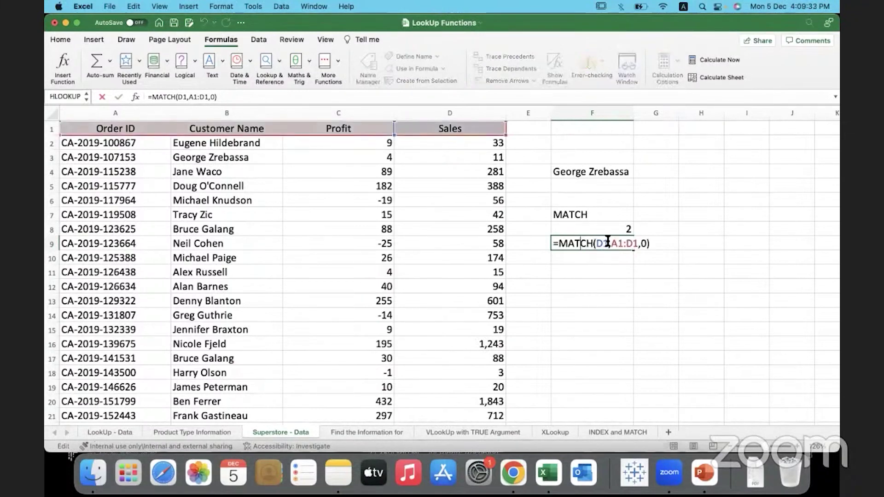
pyautogui.doubleClick(607, 242)
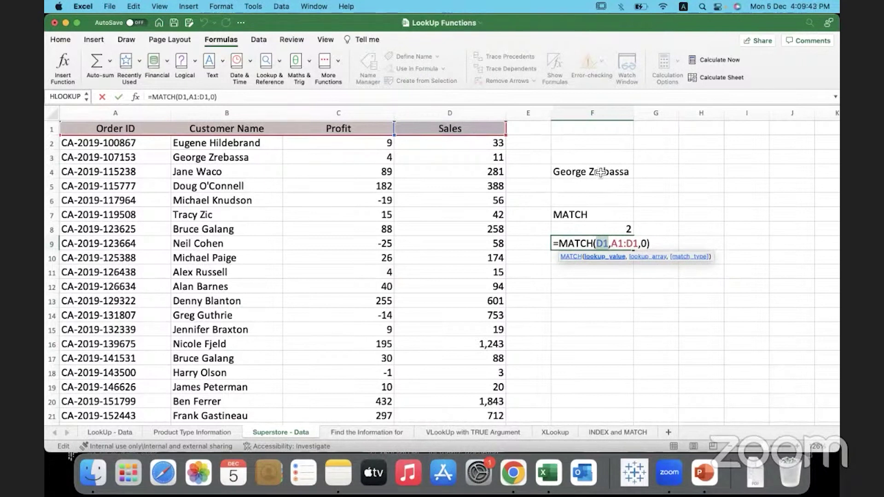
pyautogui.press('Escape')
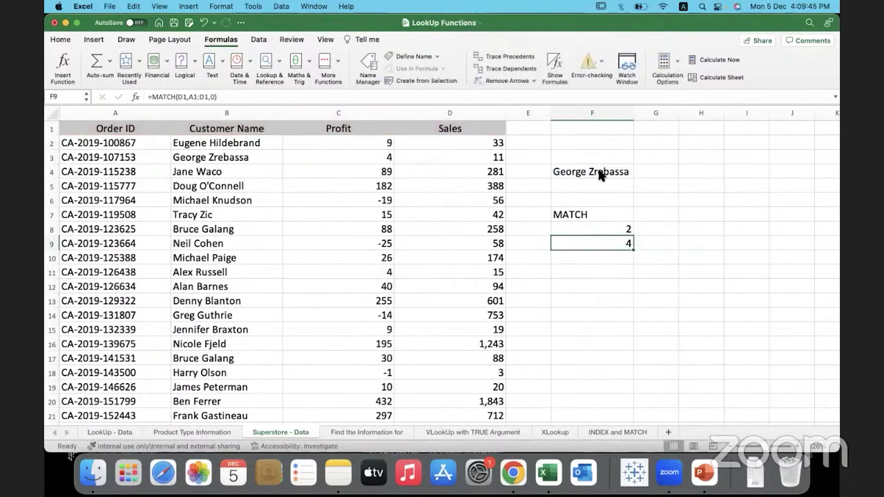
# Open the VLOOKUP formula in F4 for editing and review its lookup value and table array arguments.
pyautogui.click(600, 173)
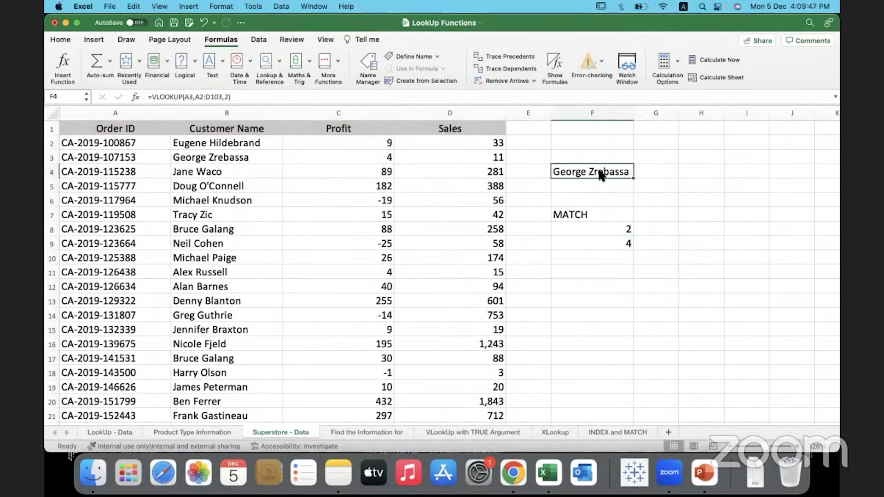
pyautogui.doubleClick(601, 173)
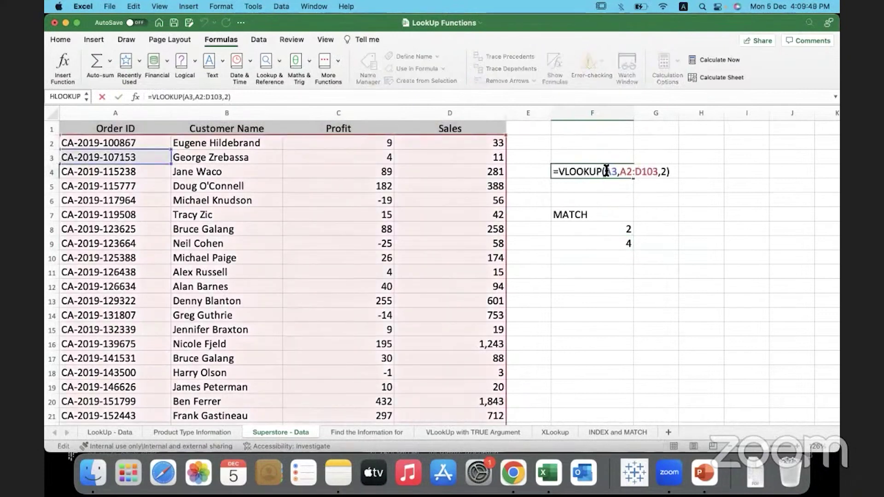
pyautogui.moveTo(606, 171); pyautogui.dragTo(615, 171)
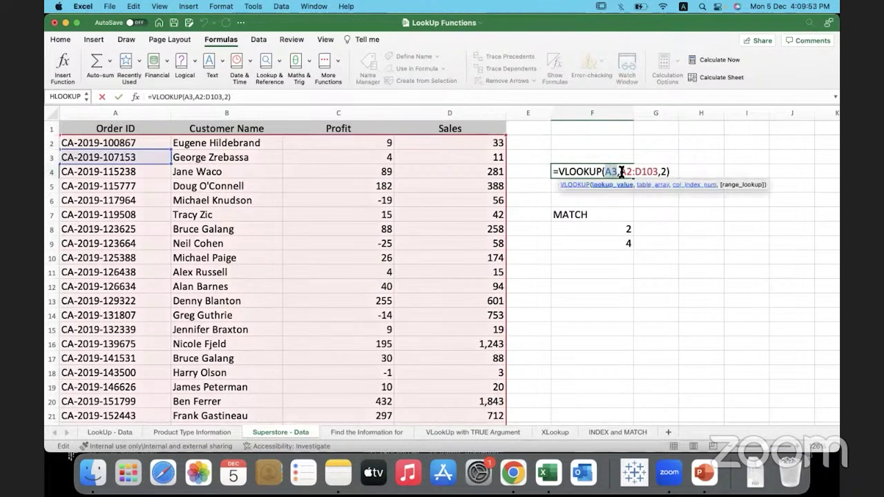
pyautogui.moveTo(619, 171); pyautogui.dragTo(653, 171)
pyautogui.click(655, 172)
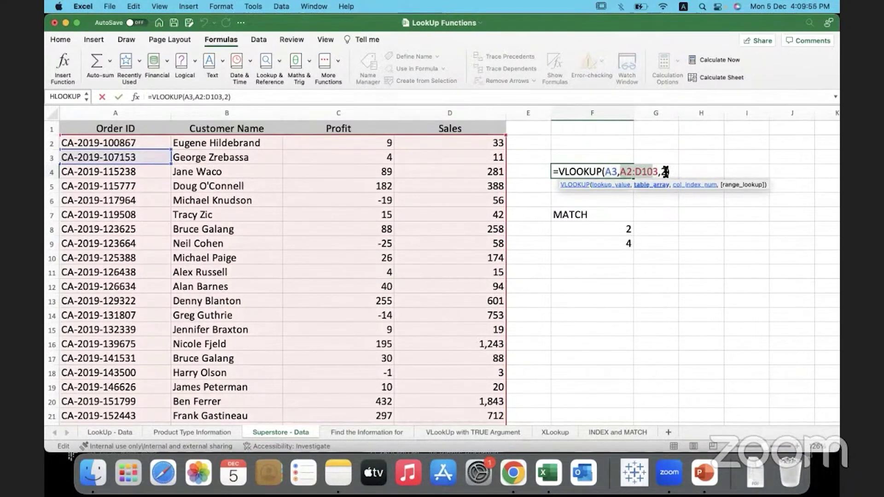
# Replace the column index in the F4 VLOOKUP with the nested function MATCH(B1,A1:D1,0).
pyautogui.click(663, 172)
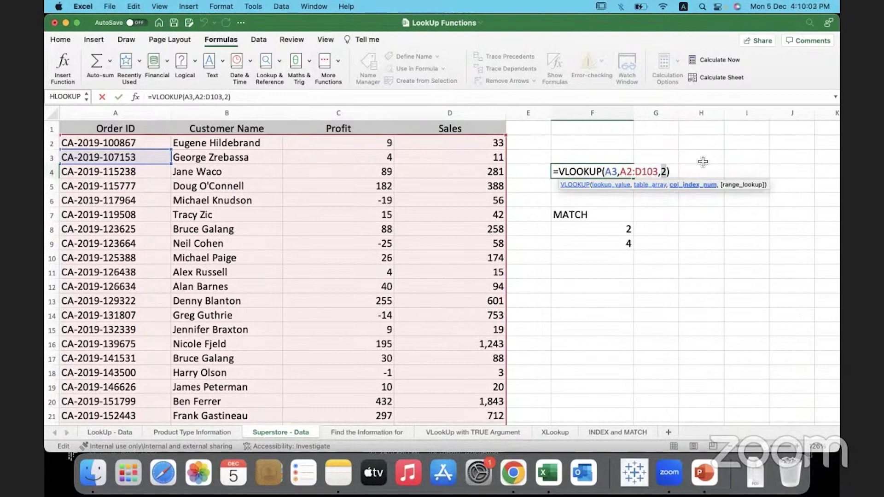
pyautogui.write('MATCH')
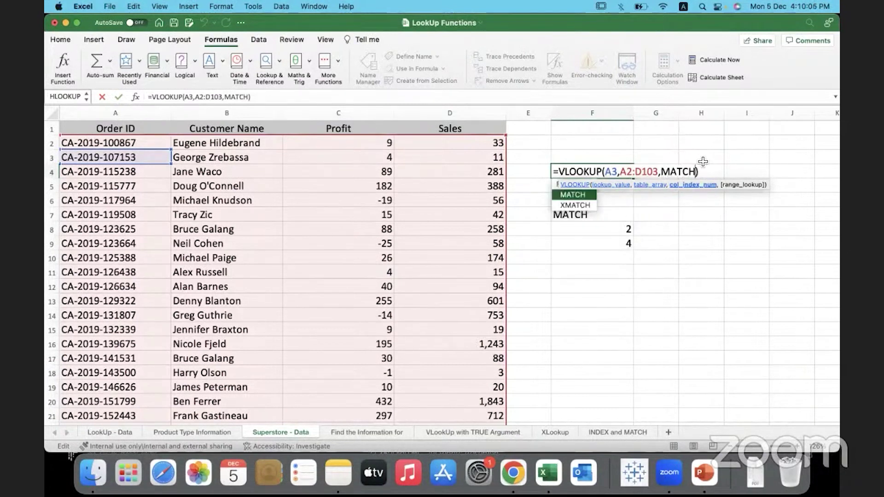
pyautogui.write('(')
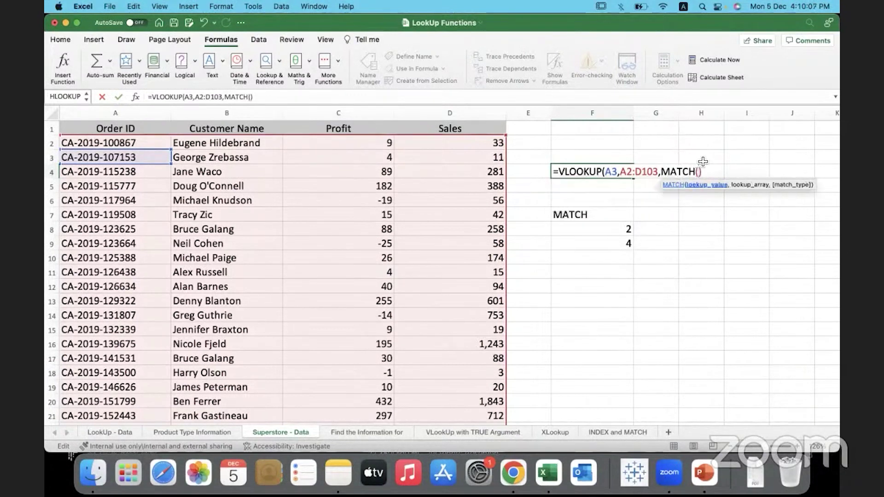
pyautogui.click(219, 126)
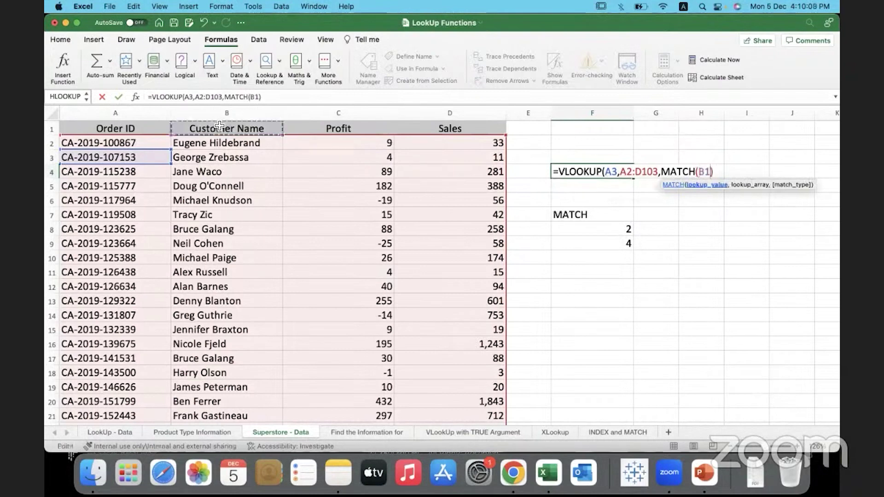
pyautogui.write(',')
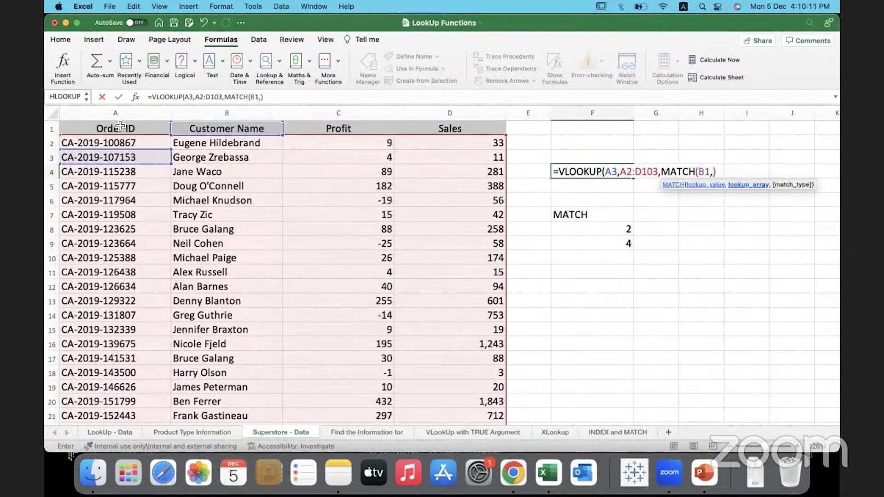
pyautogui.moveTo(117, 128); pyautogui.dragTo(371, 126)
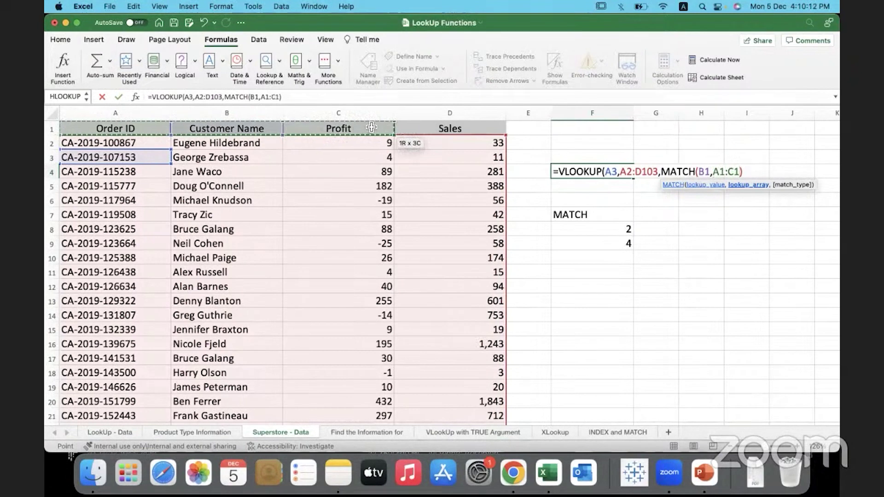
pyautogui.hotkey('shift', 'Right')
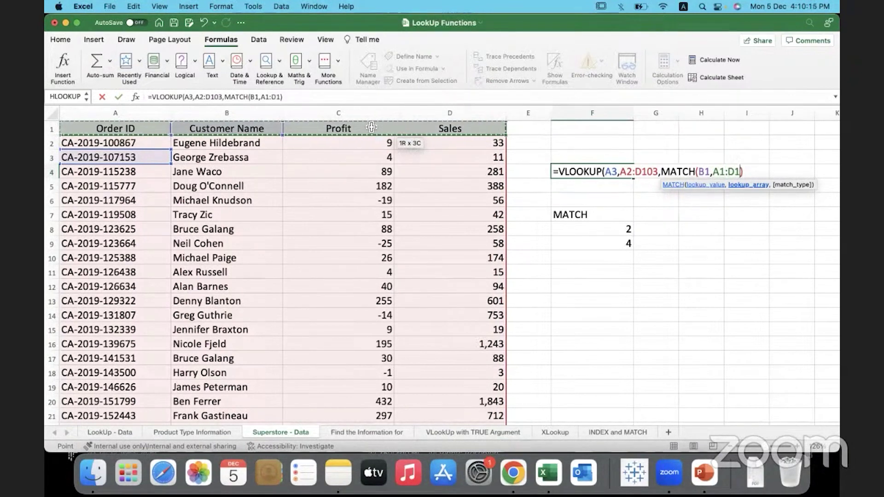
pyautogui.write(',0')
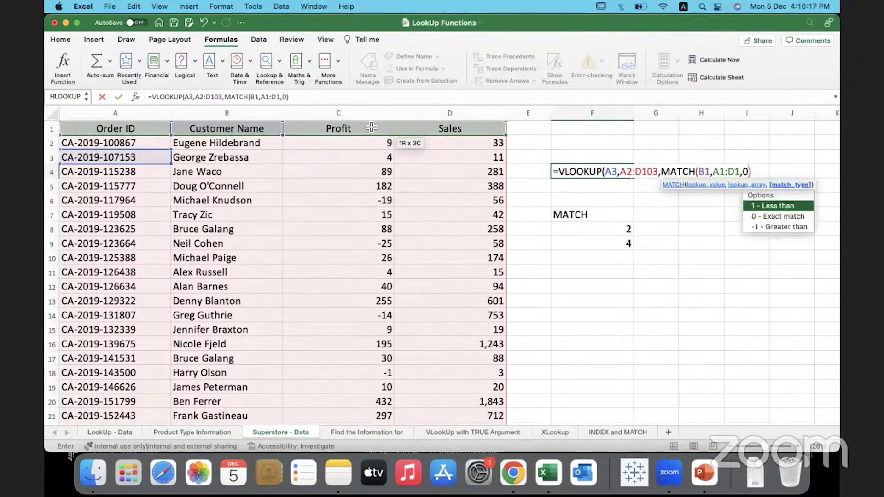
pyautogui.write(')')
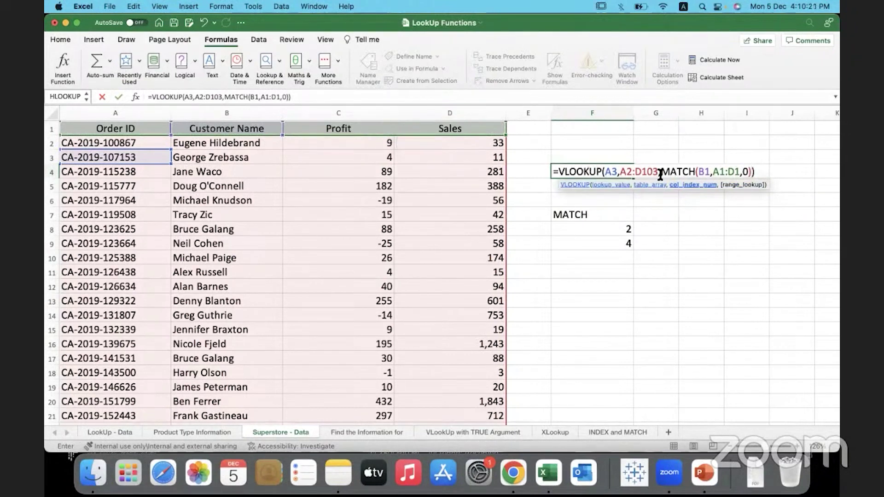
# Highlight the nested MATCH column index in the F4 VLOOKUP, commit the formula, and select the MATCH result in F8.
pyautogui.moveTo(661, 171); pyautogui.dragTo(751, 171)
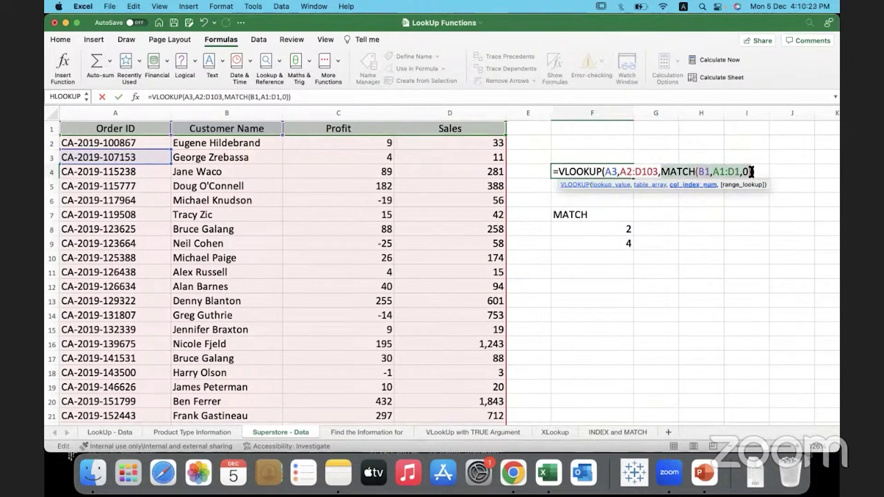
pyautogui.press('Return')
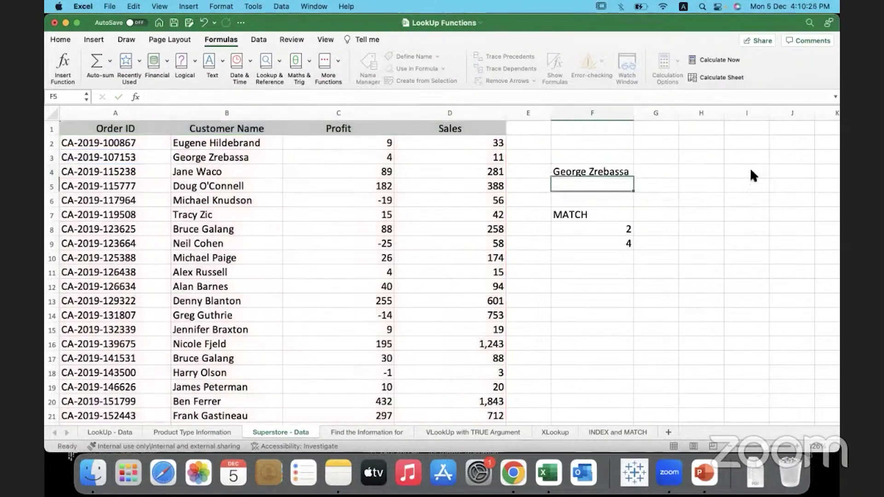
pyautogui.click(595, 233)
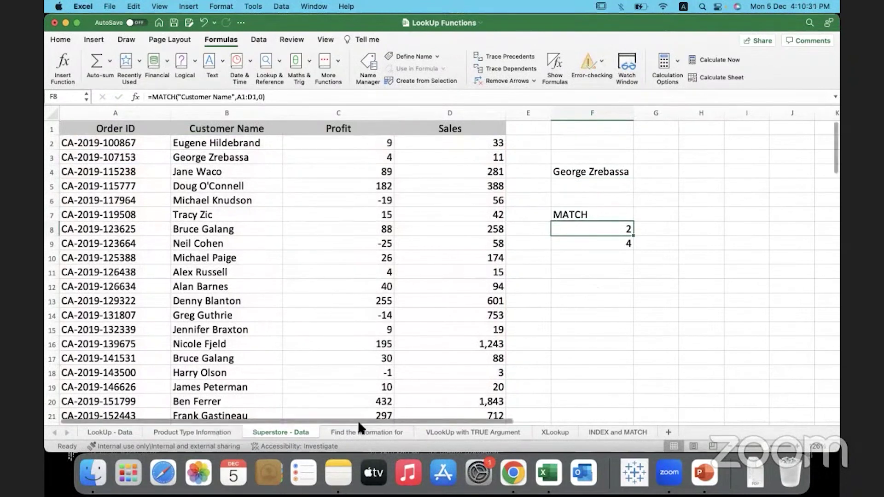
# Copy the order ID from A5 of the Superstore - Data sheet into B3 of the Find the Information for sheet.
pyautogui.click(121, 189)
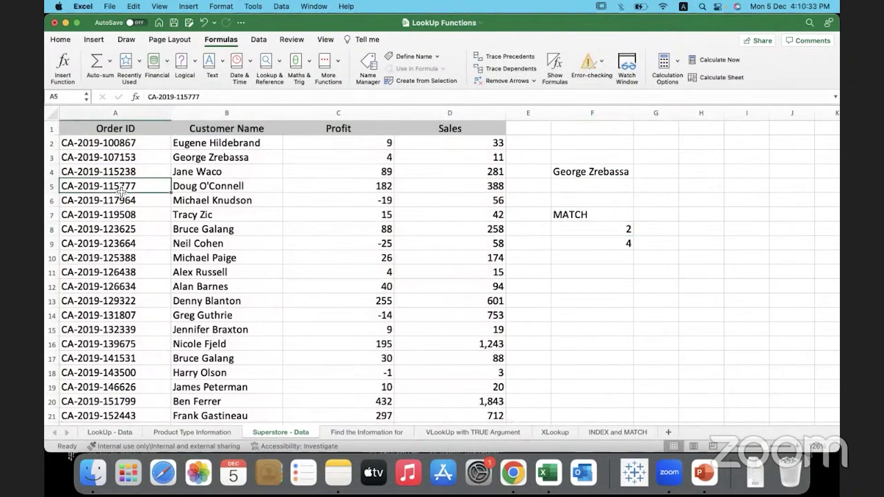
pyautogui.press('super+c')
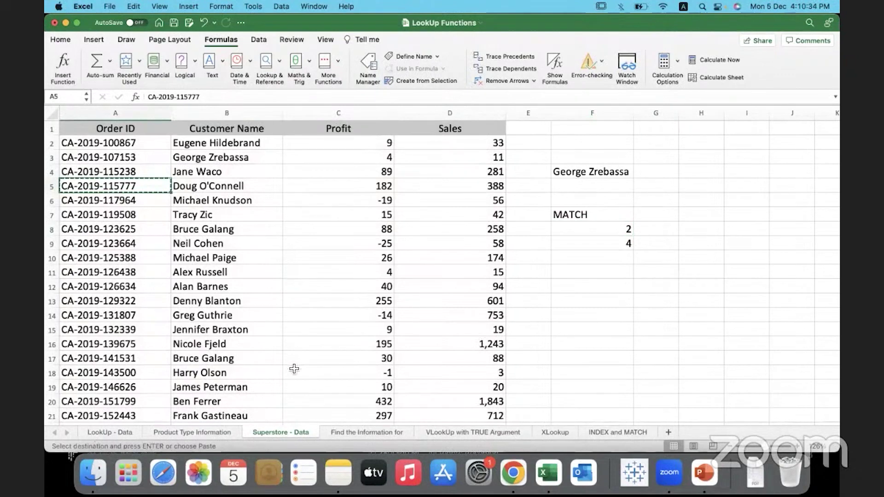
pyautogui.click(366, 431)
pyautogui.click(173, 154)
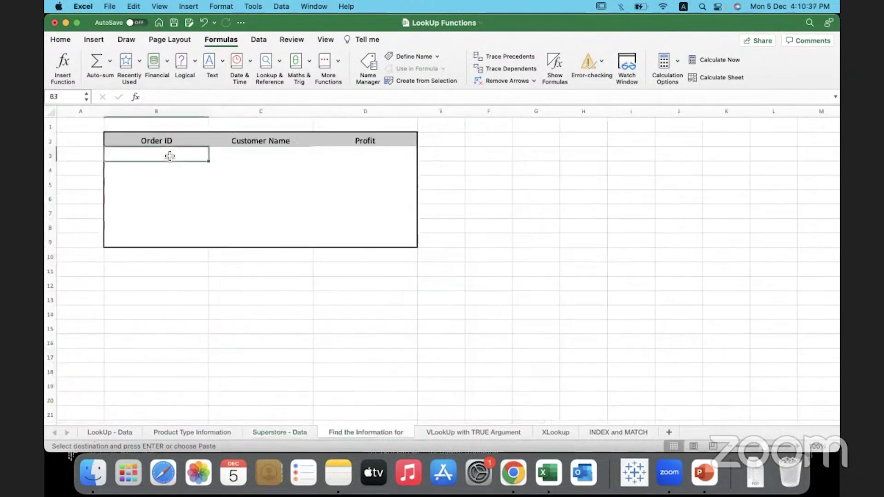
pyautogui.press('super+v')
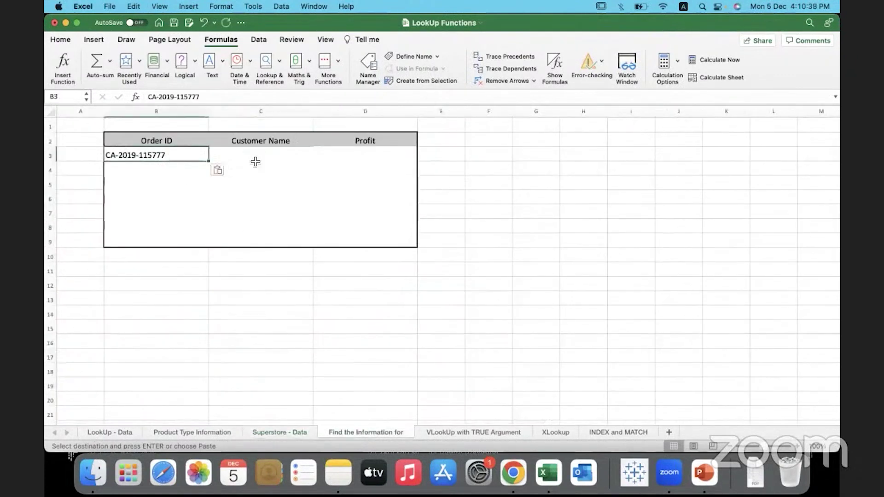
pyautogui.click(256, 161)
pyautogui.click(359, 160)
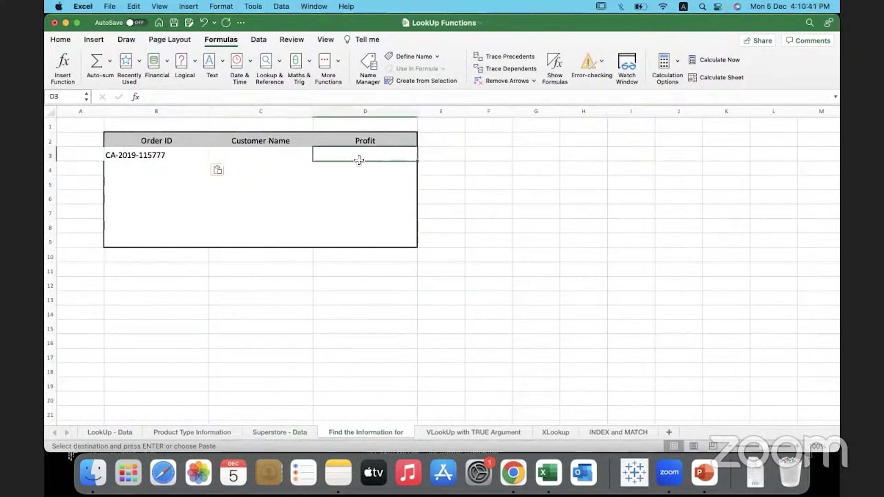
pyautogui.click(190, 159)
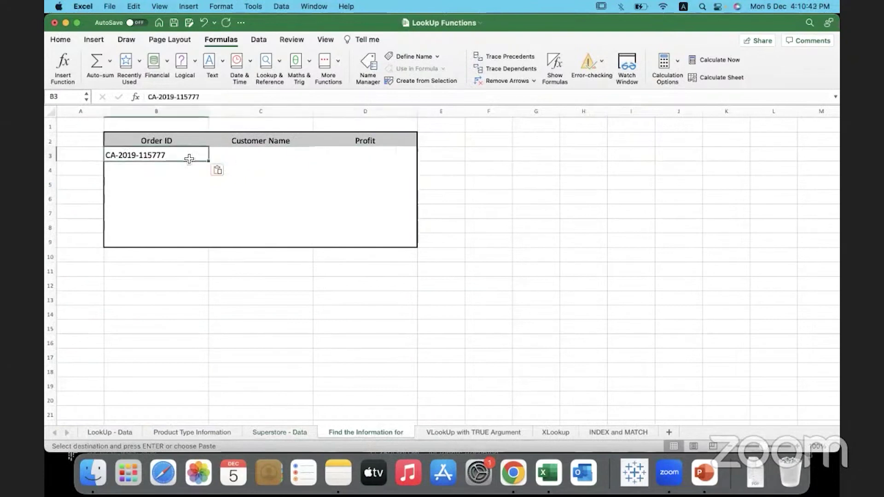
# Begin a VLOOKUP formula in the Profit cell D3 with the order ID in B3 as the lookup value.
pyautogui.click(339, 159)
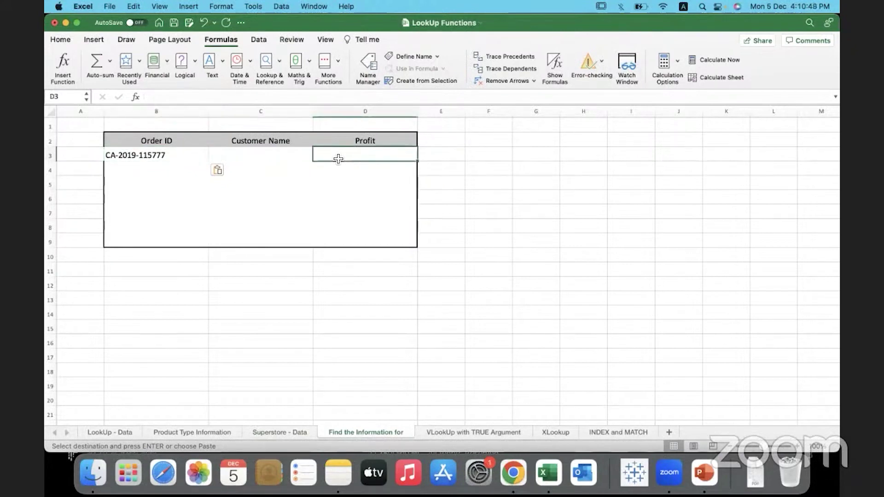
pyautogui.write('=vl')
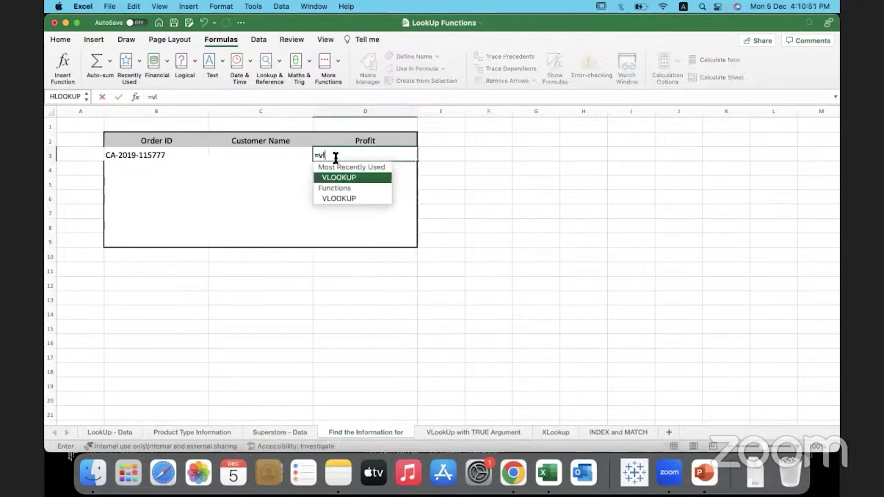
pyautogui.write('ookup(')
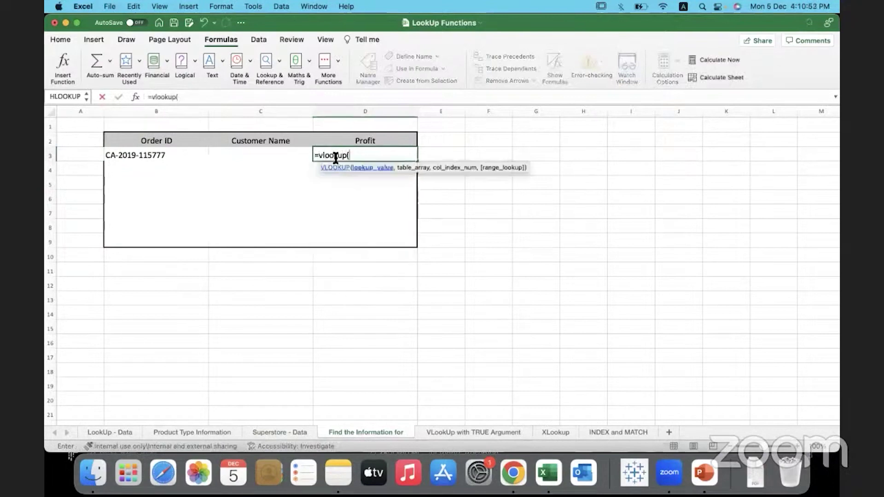
pyautogui.click(191, 154)
pyautogui.write(',')
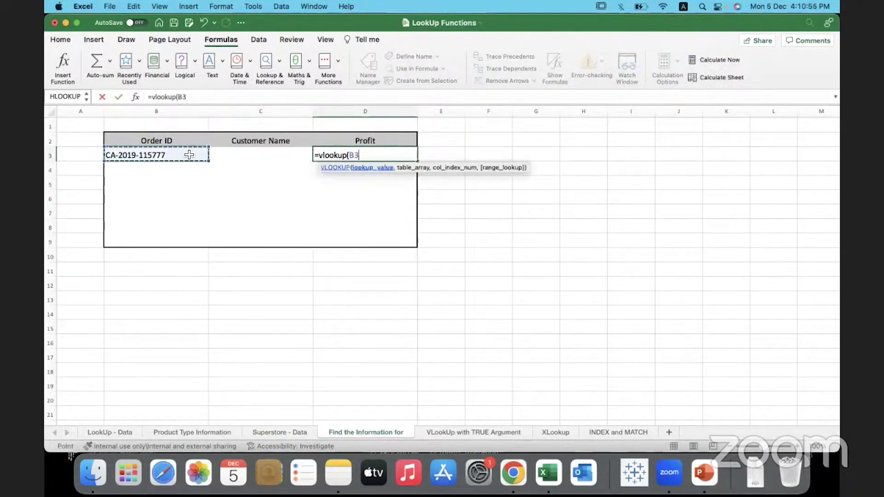
# Set the VLOOKUP's table array to A2:D103 on the Superstore - Data sheet.
pyautogui.click(271, 432)
pyautogui.click(138, 146)
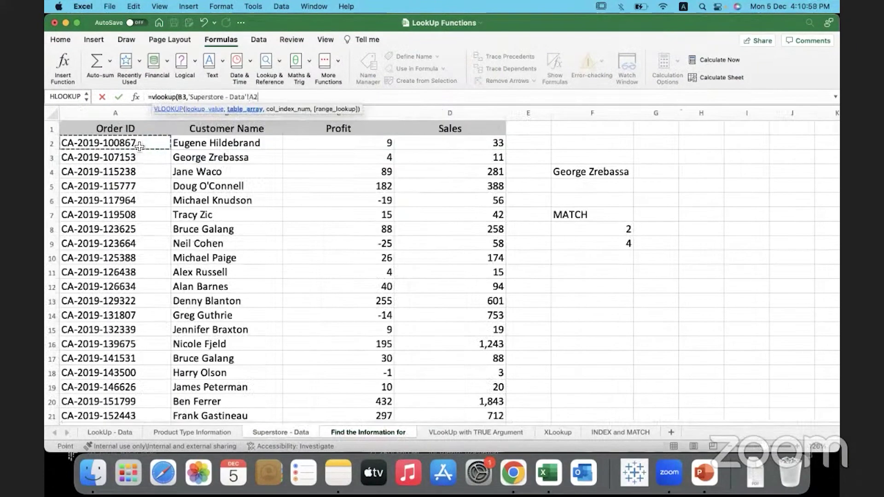
pyautogui.hotkey('shift', 'Right')
pyautogui.hotkey('shift', 'Right')
pyautogui.hotkey('shift', 'Right')
pyautogui.press('super+shift+Down')
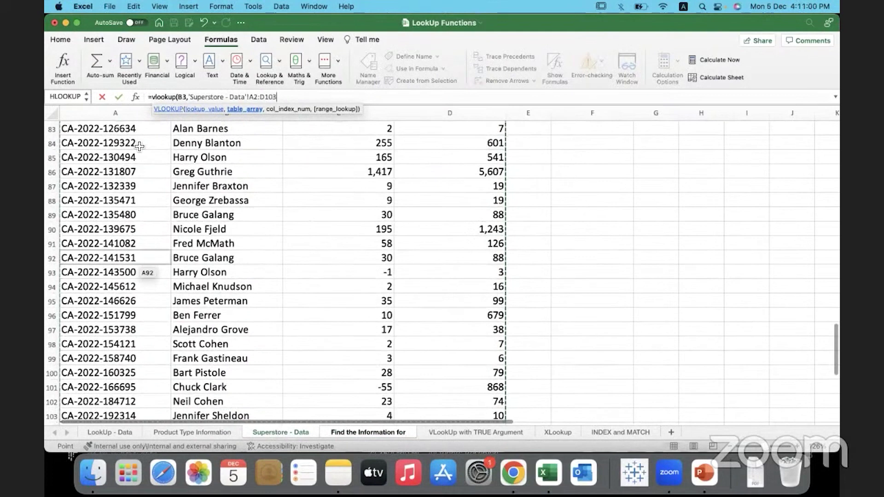
pyautogui.write(',')
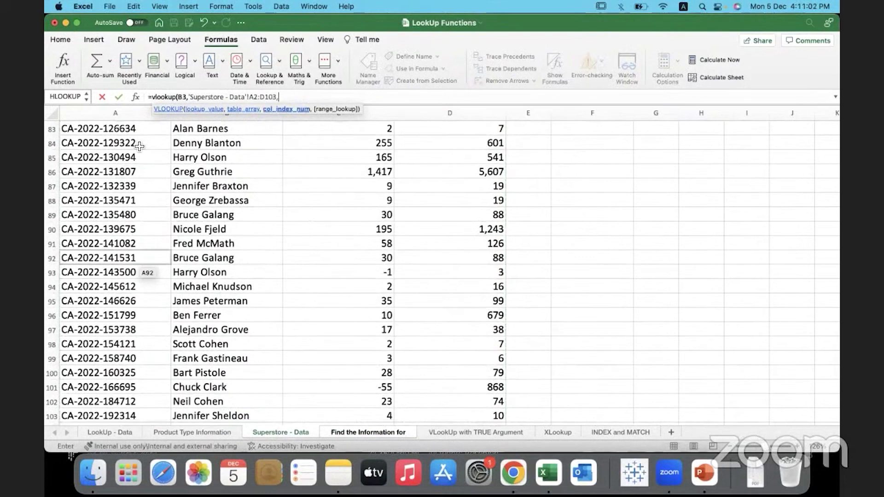
# Supply the column index with a nested MATCH for "Profit" in 'Superstore - Data'!A1:D1 with match type 0, and complete the formula.
pyautogui.write('match')
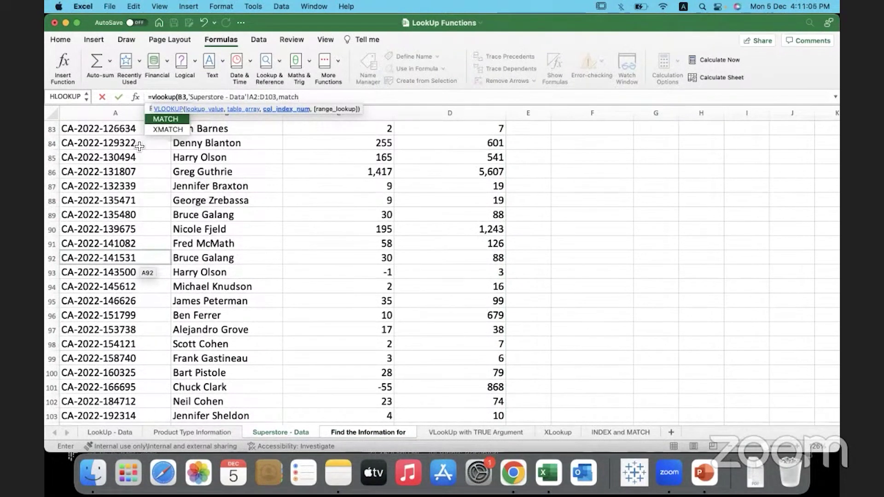
pyautogui.write('(')
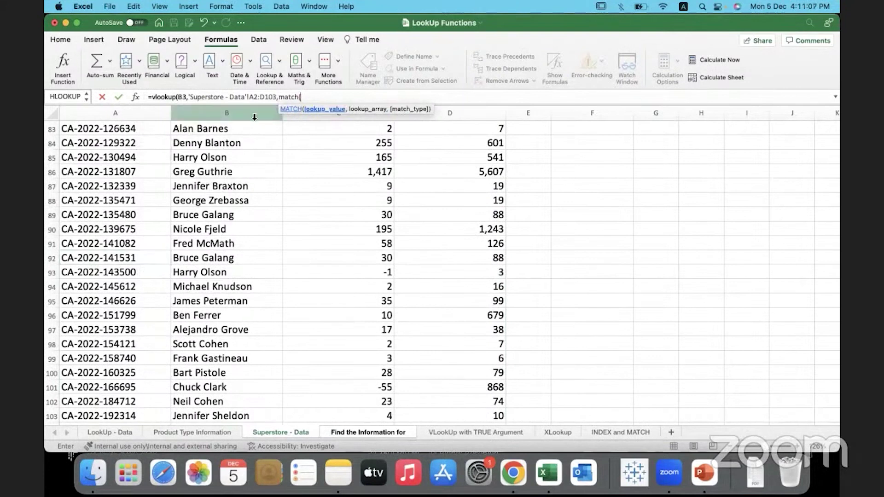
pyautogui.scroll(6, 258, 123)
pyautogui.scroll(15, 259, 122)
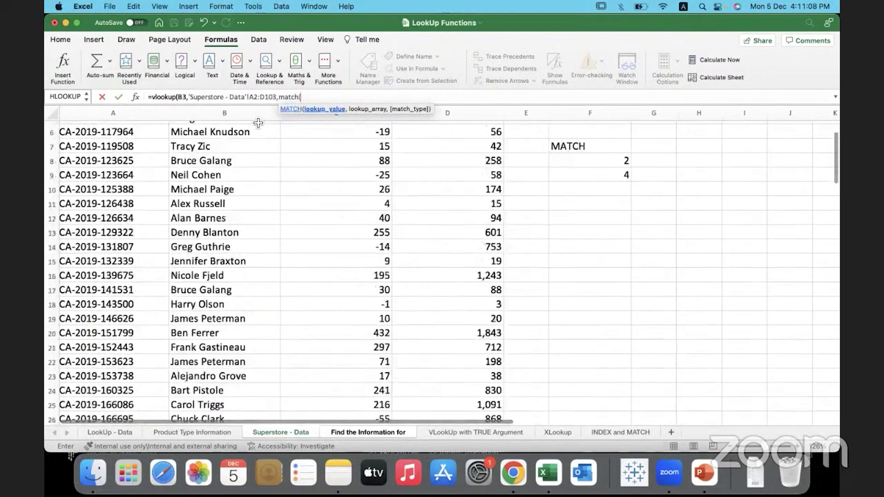
pyautogui.write('"Profit"')
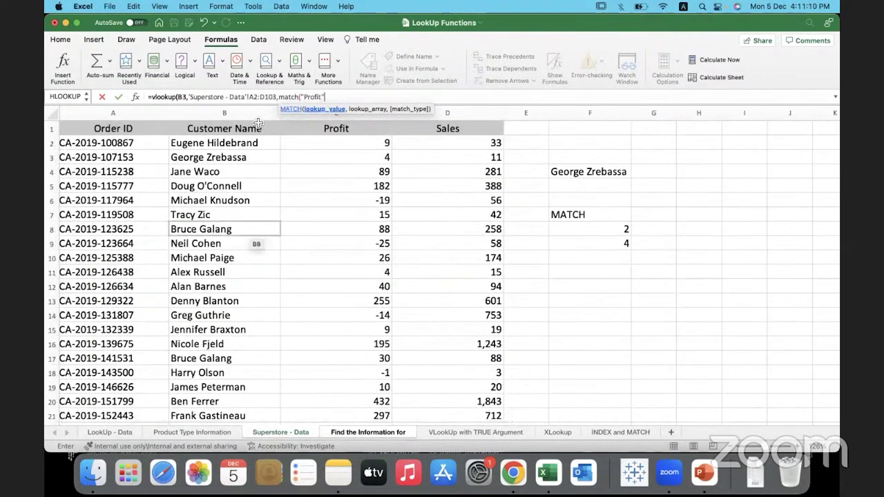
pyautogui.write(',')
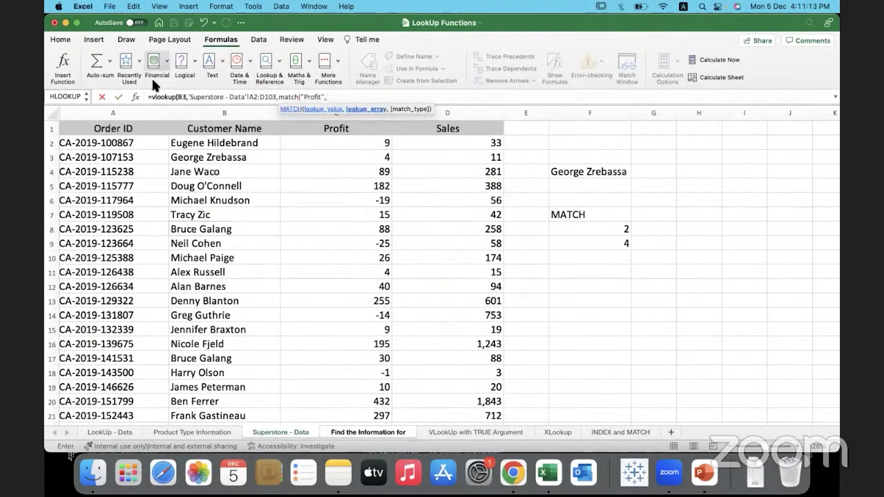
pyautogui.moveTo(101, 129); pyautogui.dragTo(409, 131)
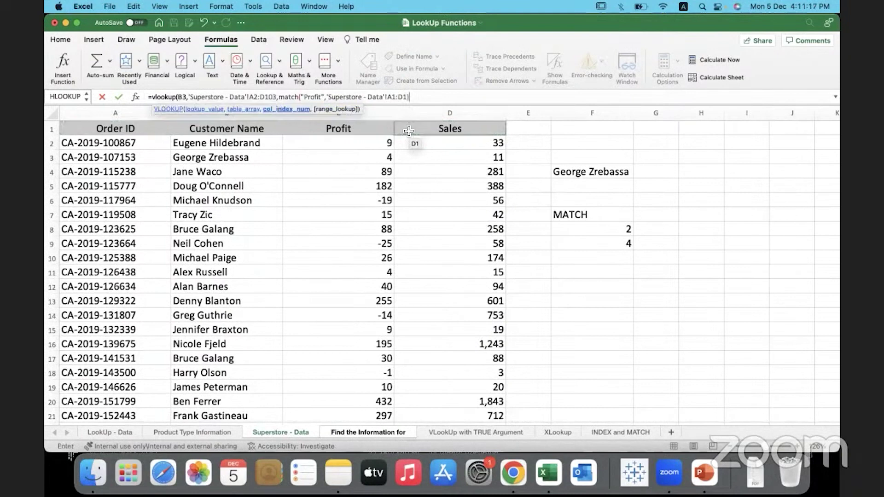
pyautogui.write(',0')
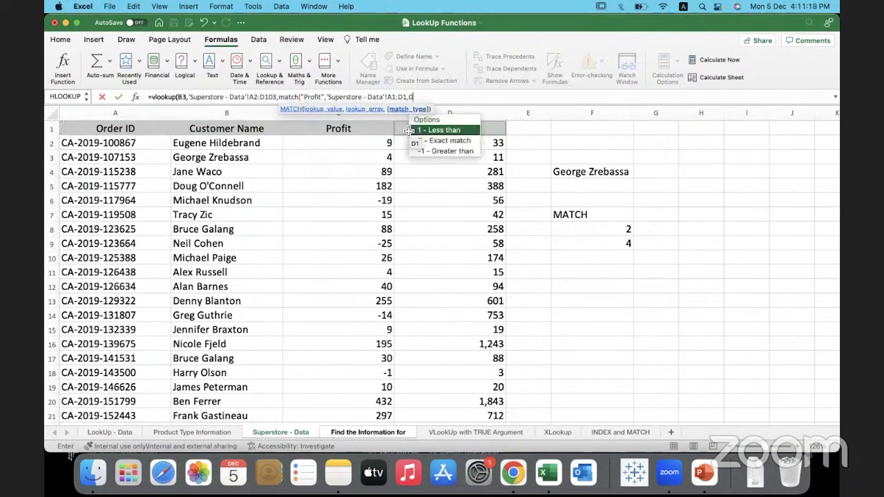
pyautogui.write(')')
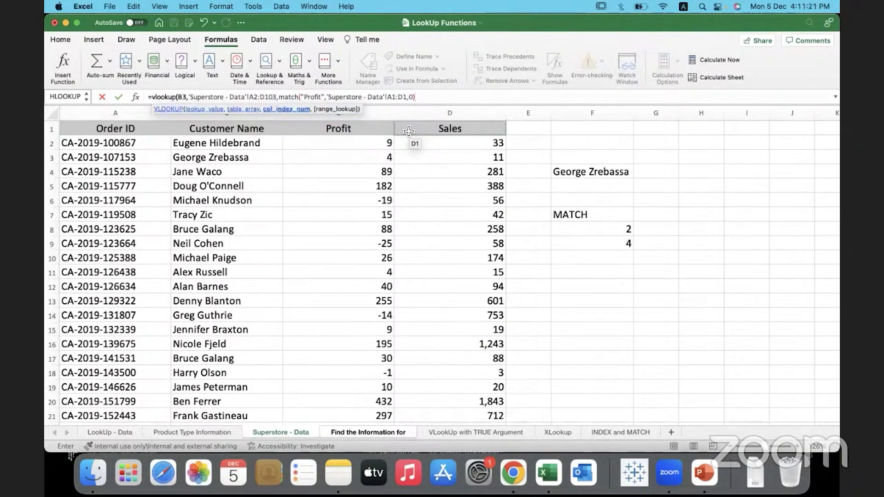
pyautogui.write(')')
pyautogui.press('Return')
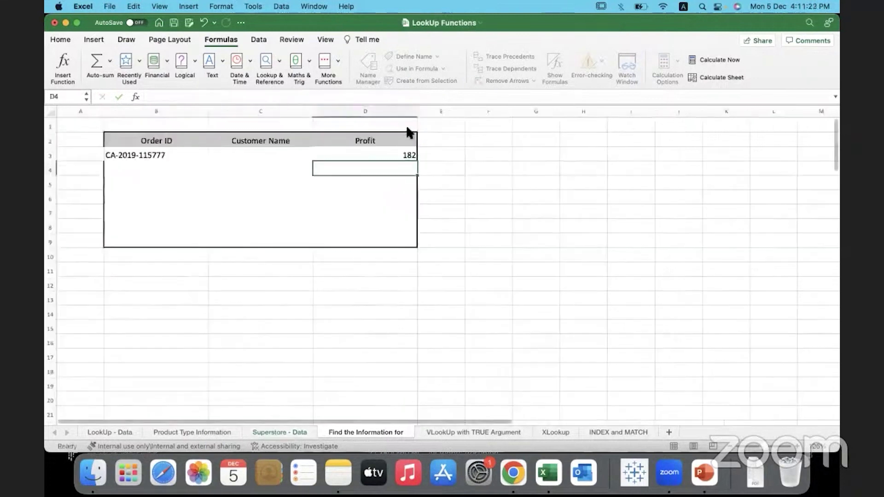
# Review the arguments of the nested formula in D3 and examine the source table on the Superstore - Data sheet.
pyautogui.click(368, 158)
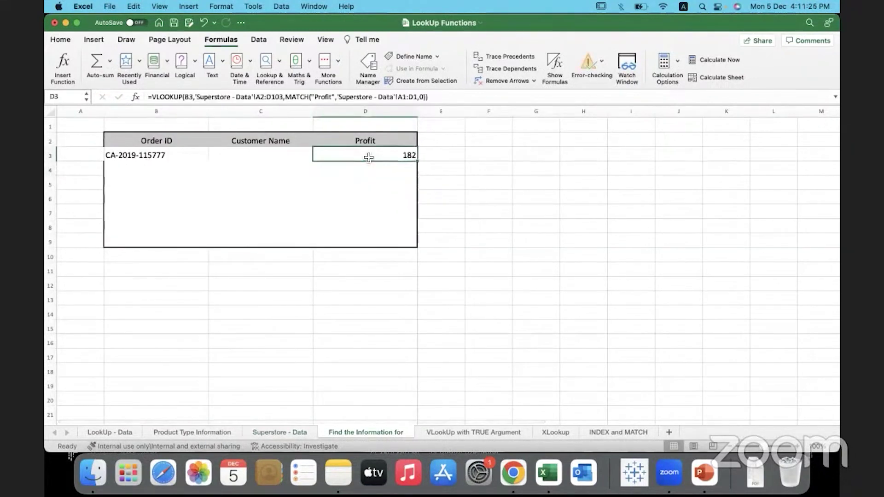
pyautogui.doubleClick(367, 156)
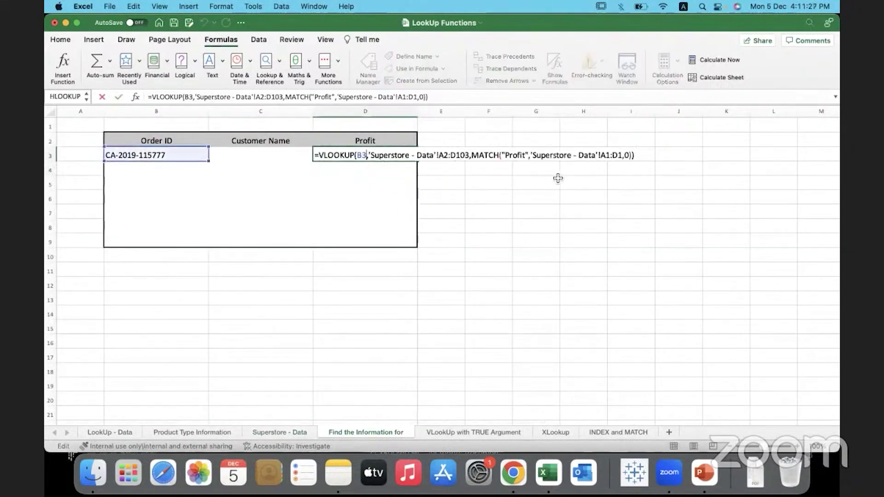
pyautogui.press('Escape')
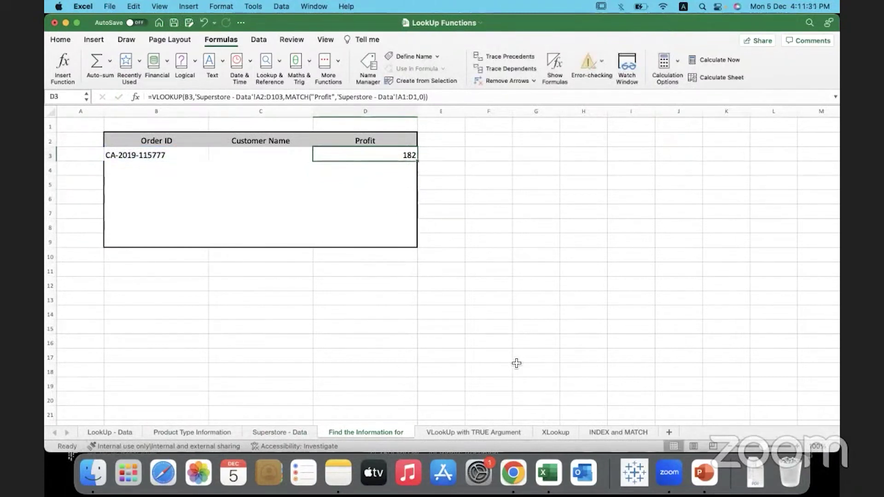
pyautogui.click(293, 432)
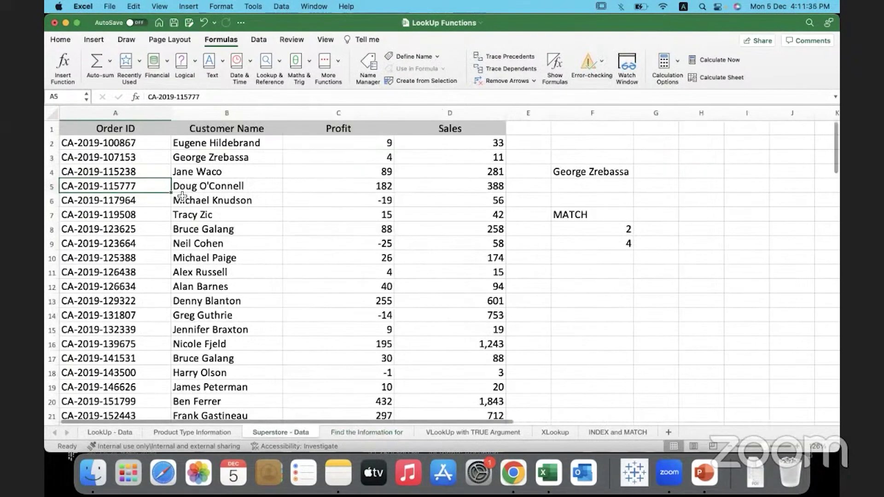
pyautogui.moveTo(156, 144); pyautogui.dragTo(418, 342)
pyautogui.moveTo(350, 315); pyautogui.dragTo(418, 343)
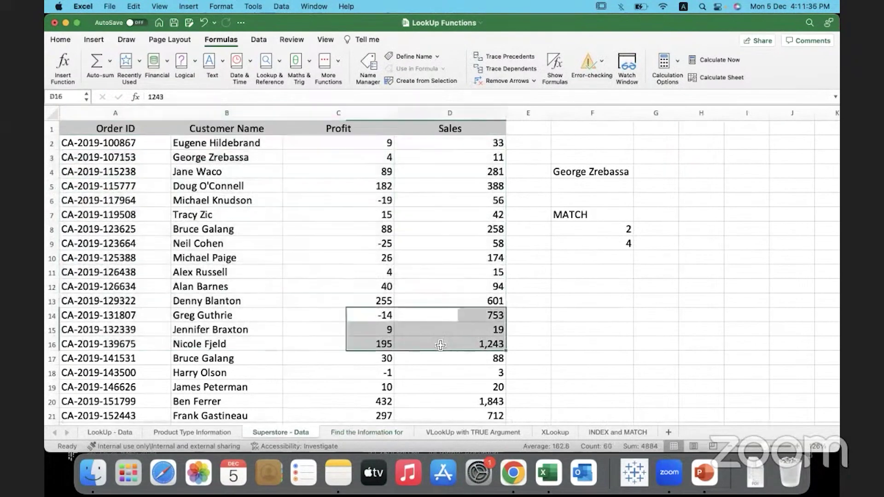
pyautogui.click(418, 342)
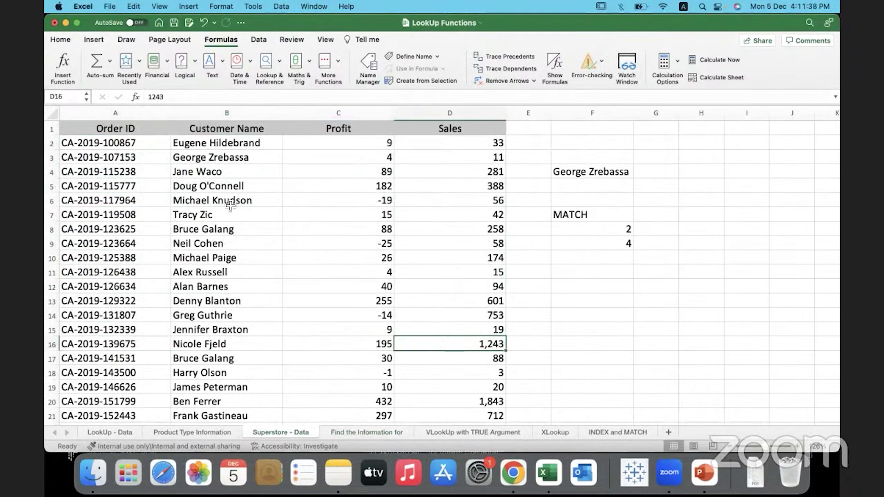